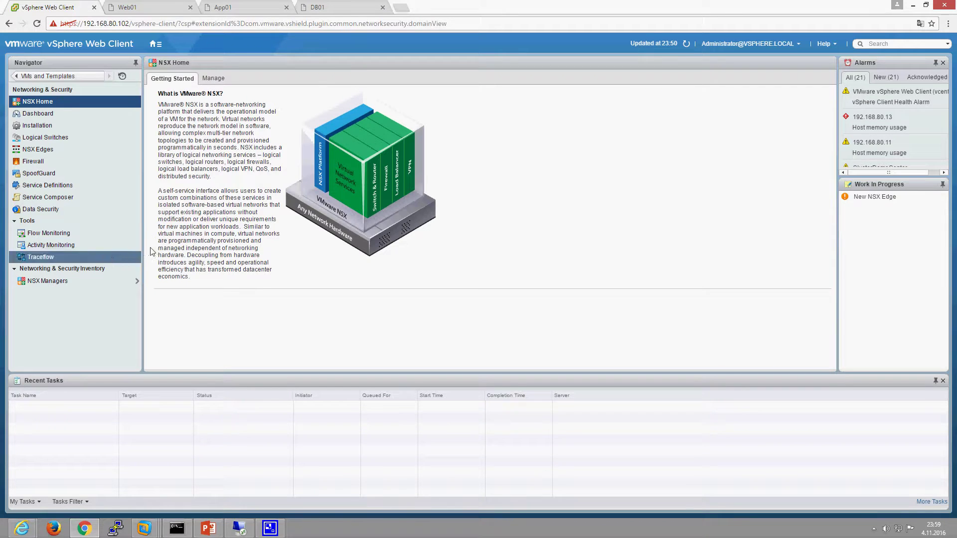
Open Flow Monitoring and change the Live Flow vNIC to Web02 - Network adapter 1.
left_click(52, 233)
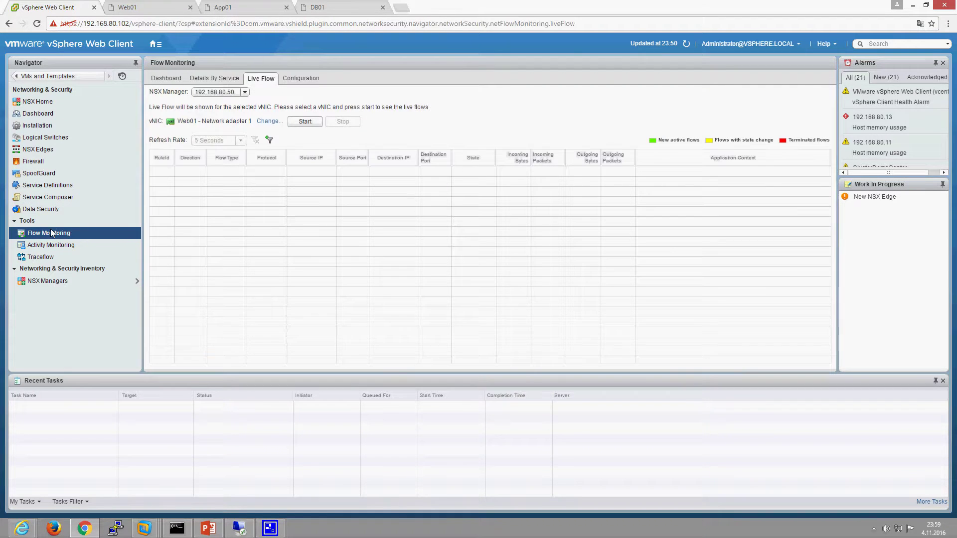
left_click(270, 122)
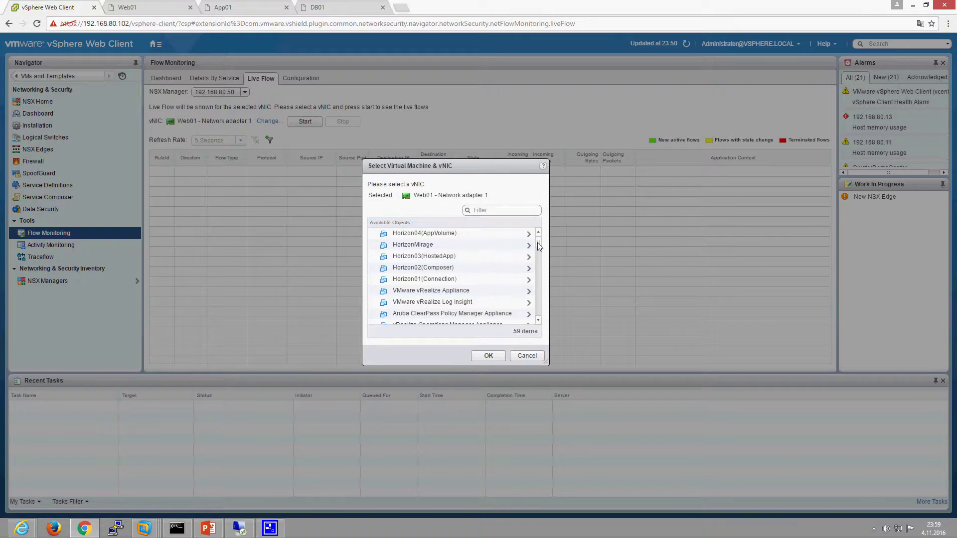
scroll(537, 259, "down", 15)
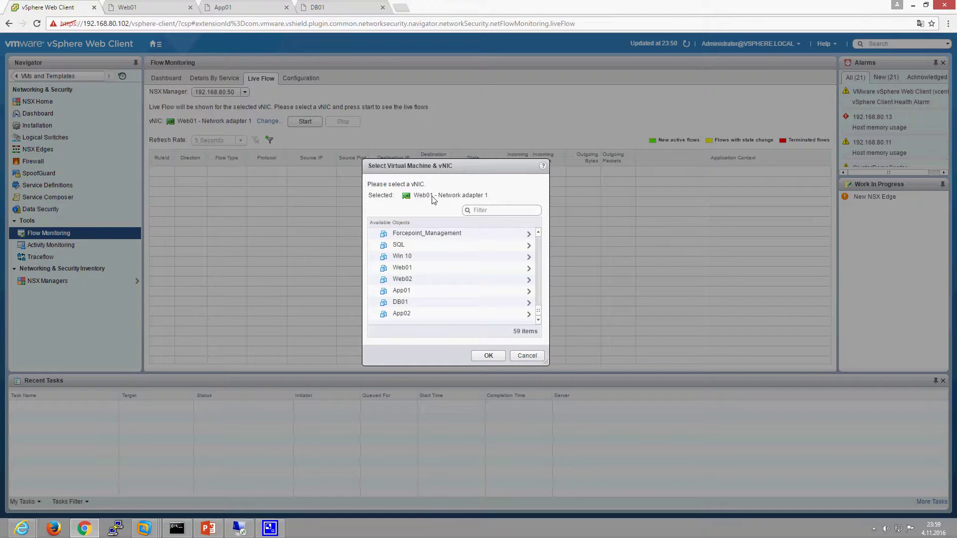
left_click(415, 279)
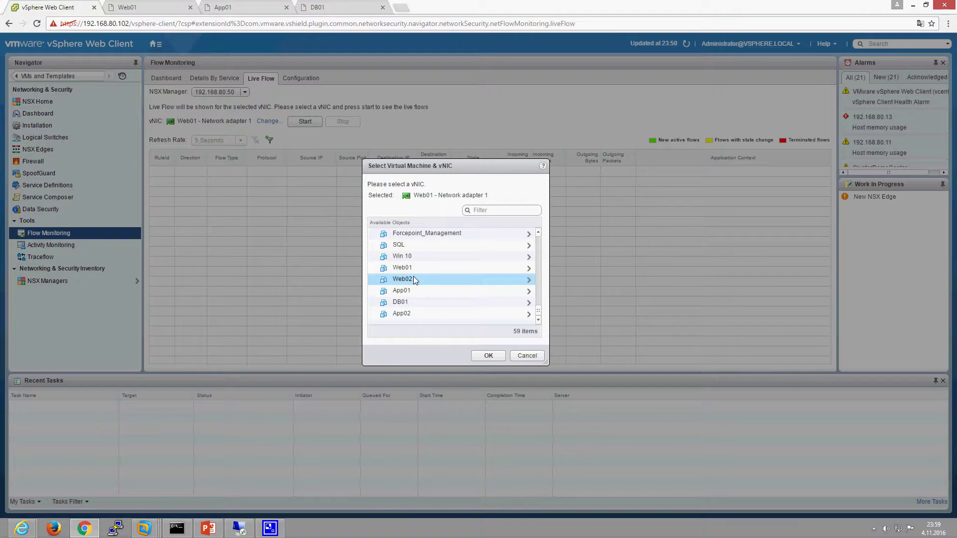
left_click(529, 280)
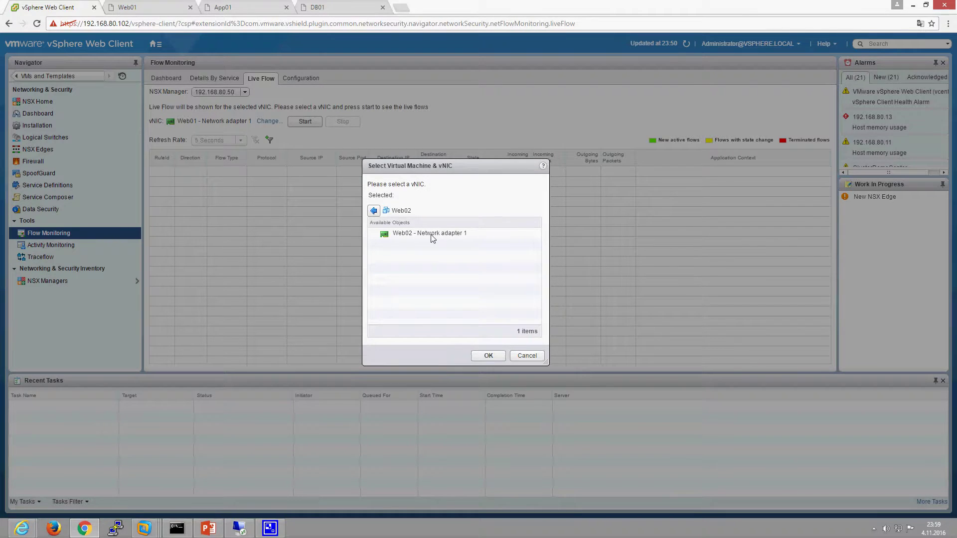
left_click(495, 357)
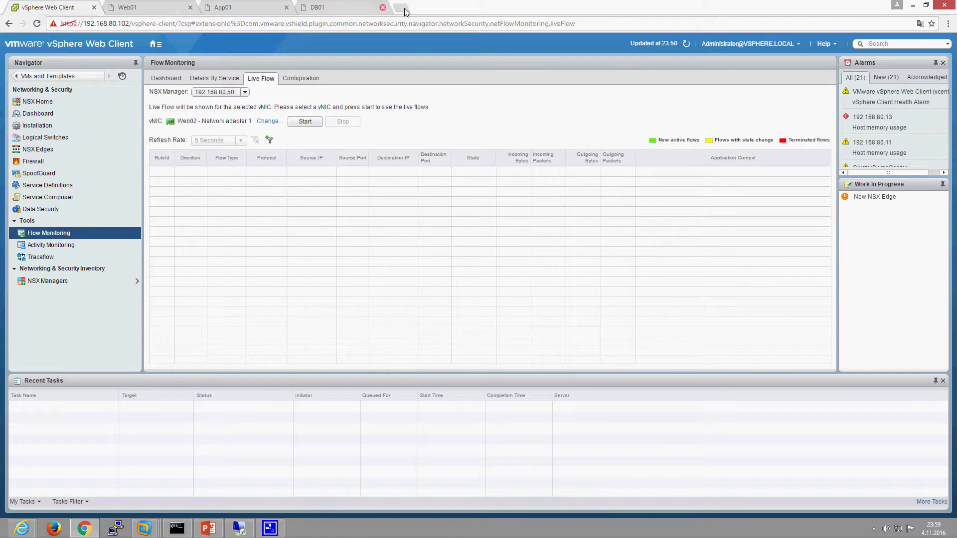
Browse VMs and Templates to the 3 Tier App vApp under Discovered virtual machine and open its virtual machines list.
left_click(156, 46)
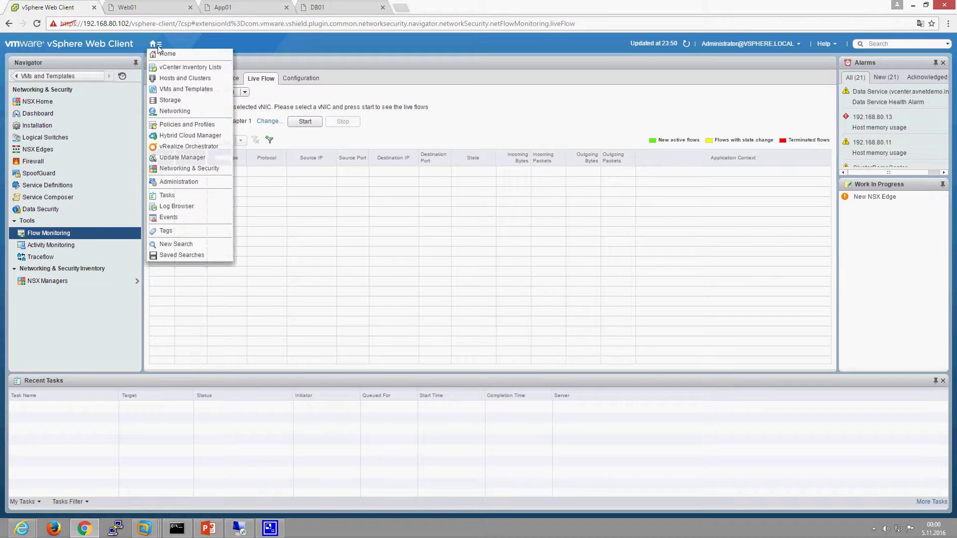
left_click(184, 95)
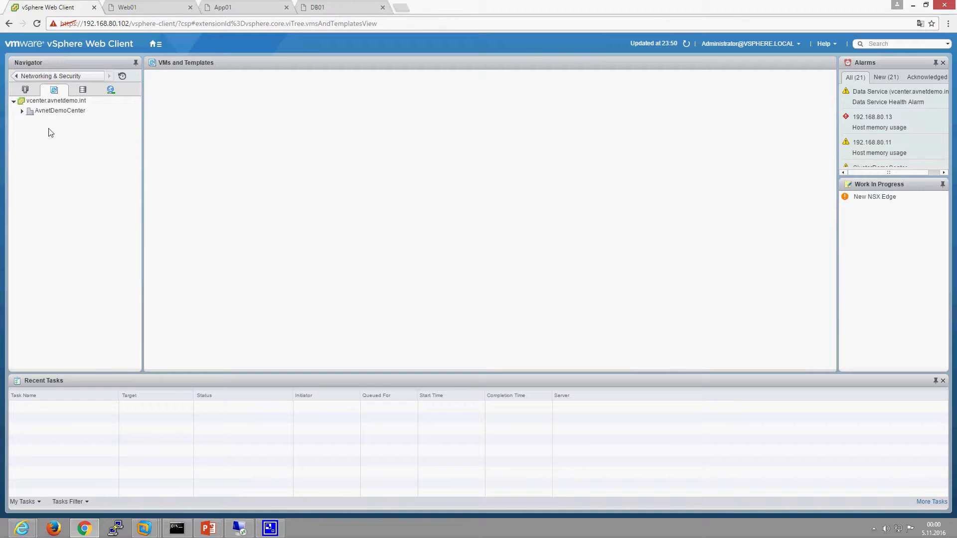
left_click(22, 112)
left_click(29, 123)
left_click(30, 122)
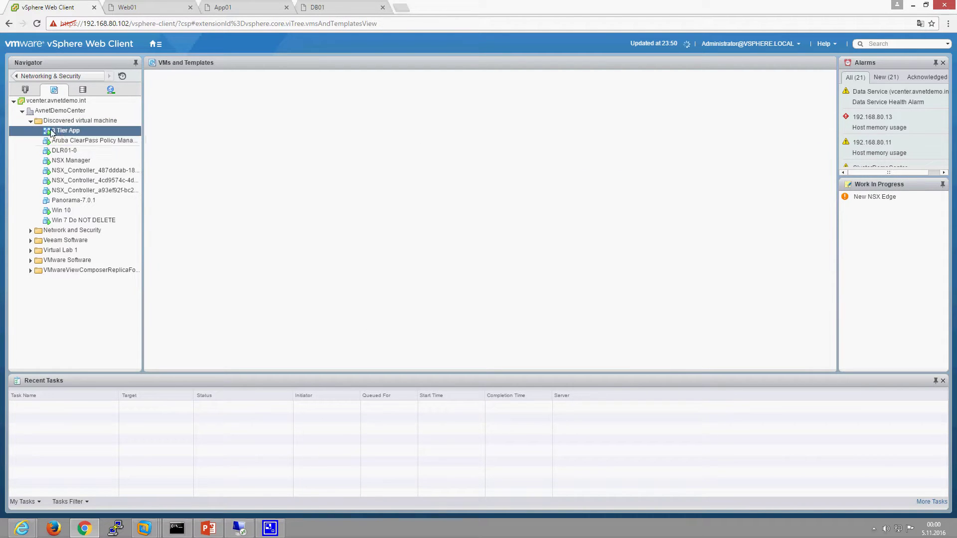
left_click(71, 141)
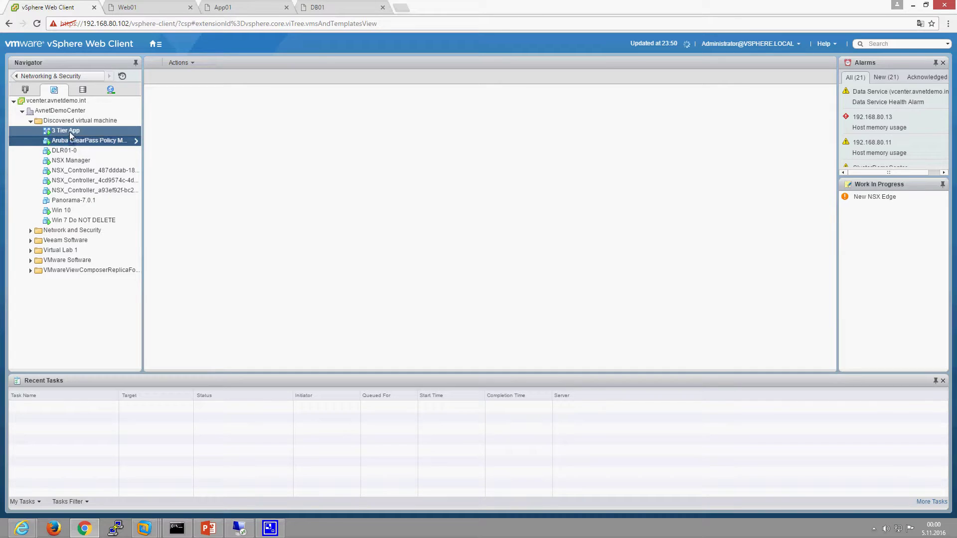
left_click(72, 132)
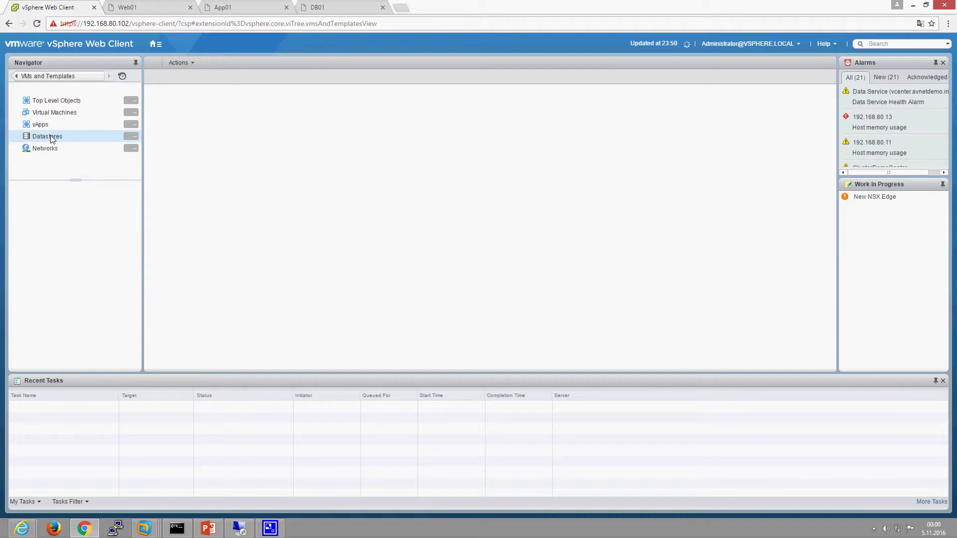
left_click(73, 114)
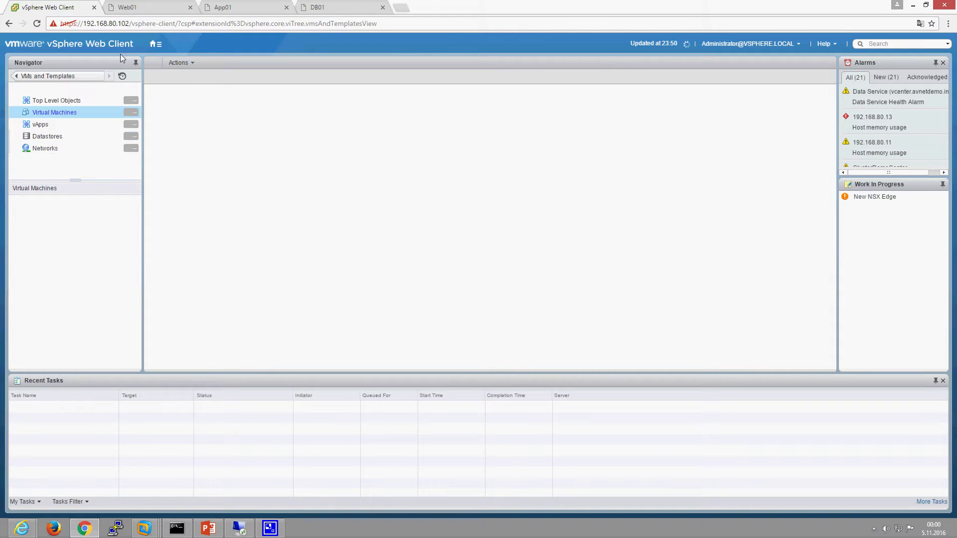
left_click(135, 9)
left_click(73, 5)
left_click(152, 8)
left_click(239, 7)
left_click(70, 8)
left_click(155, 44)
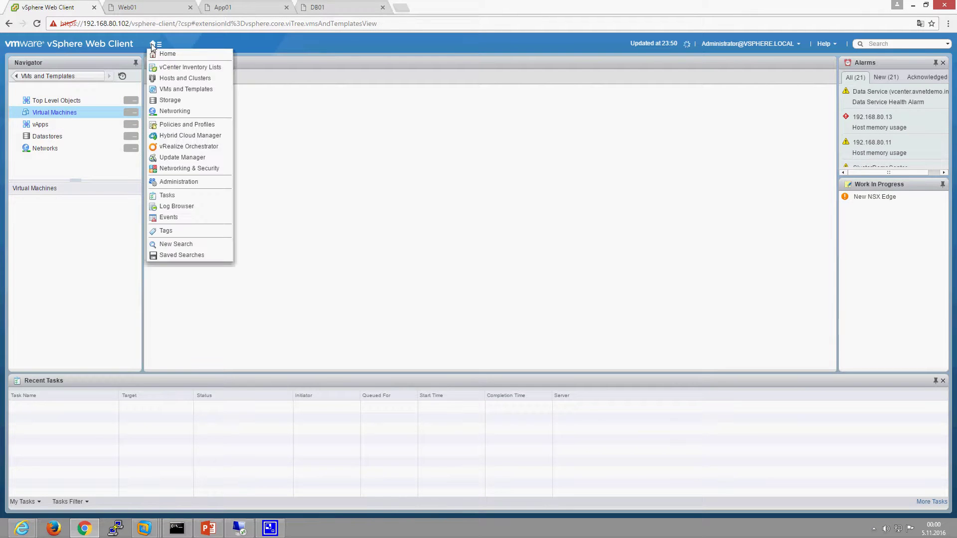
left_click(49, 114)
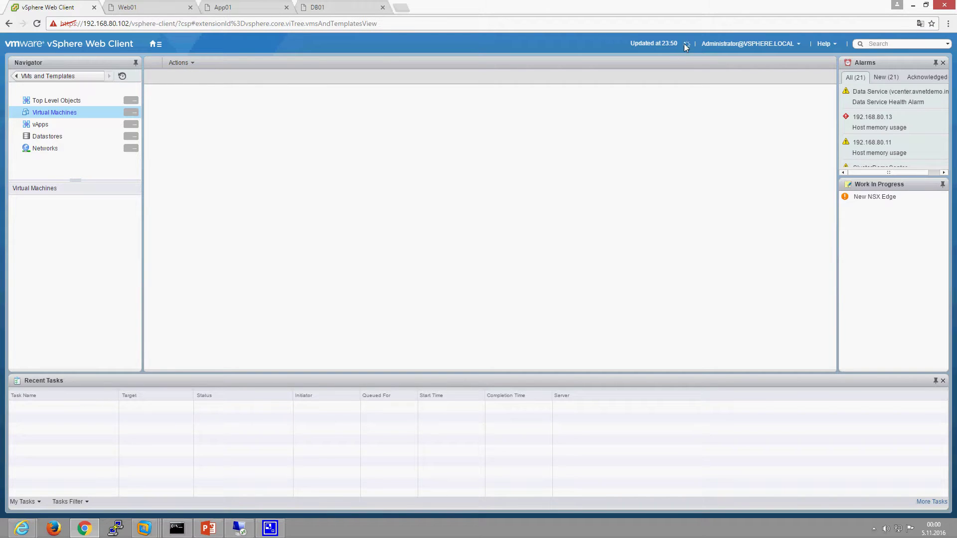
Switch to the SSL Network Extender window to check the VPN connection status, then minimize it.
mouse_move(22, 528)
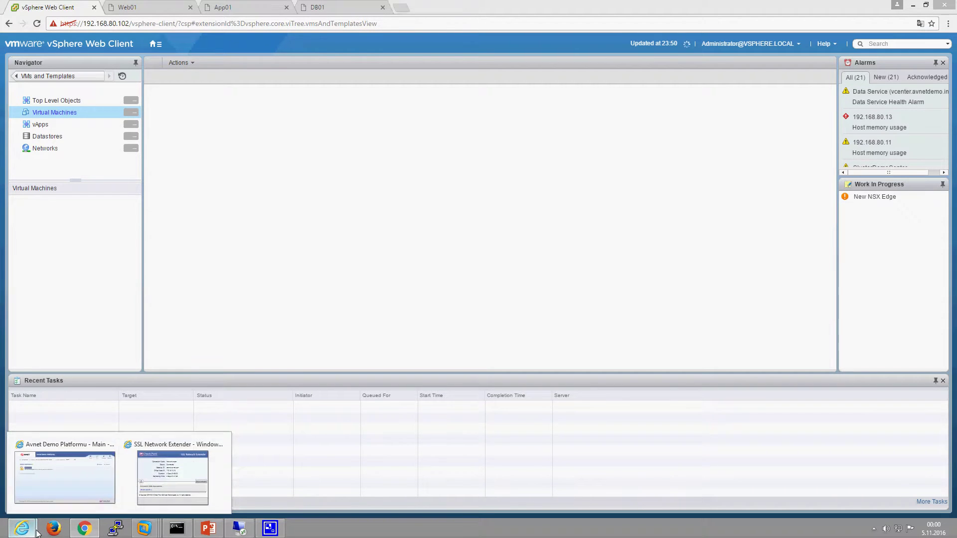
left_click(177, 478)
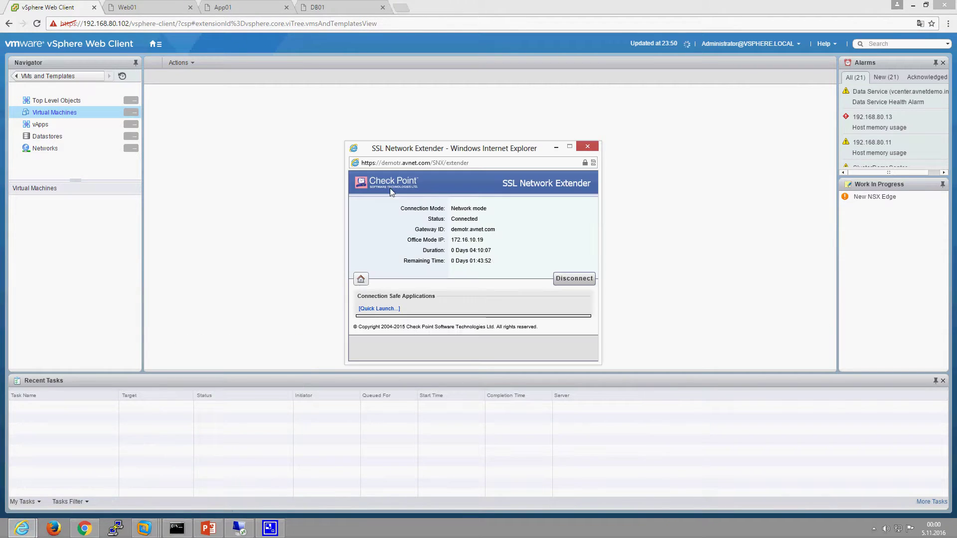
left_click(555, 147)
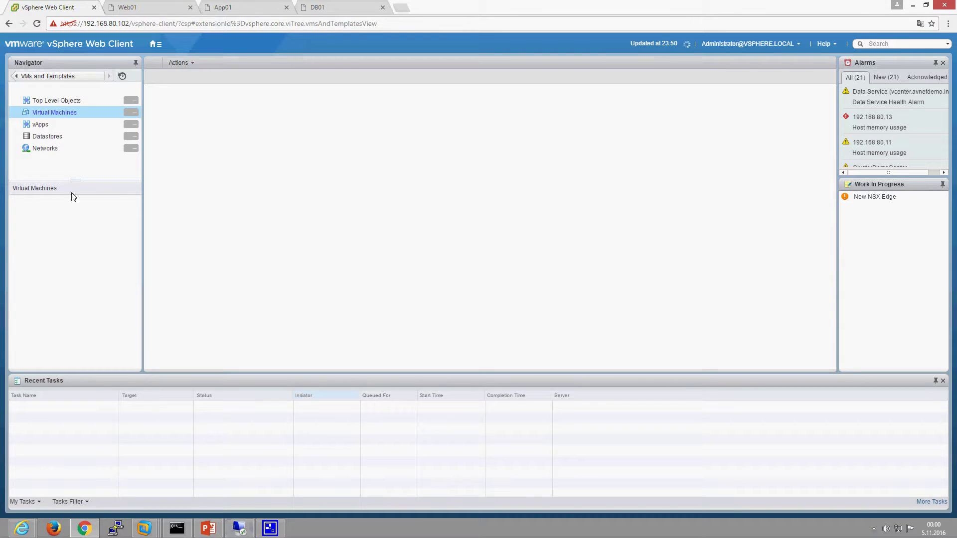
left_click(874, 528)
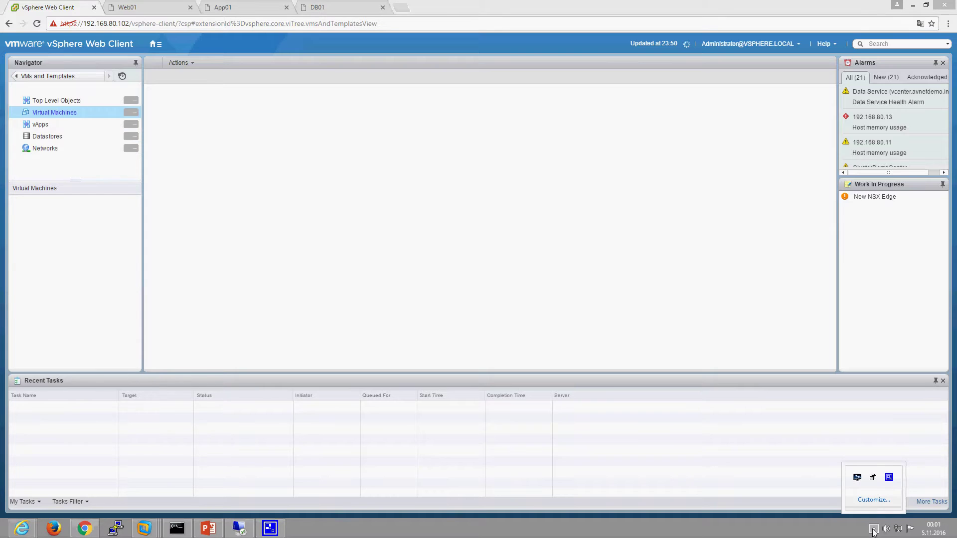
left_click(889, 477)
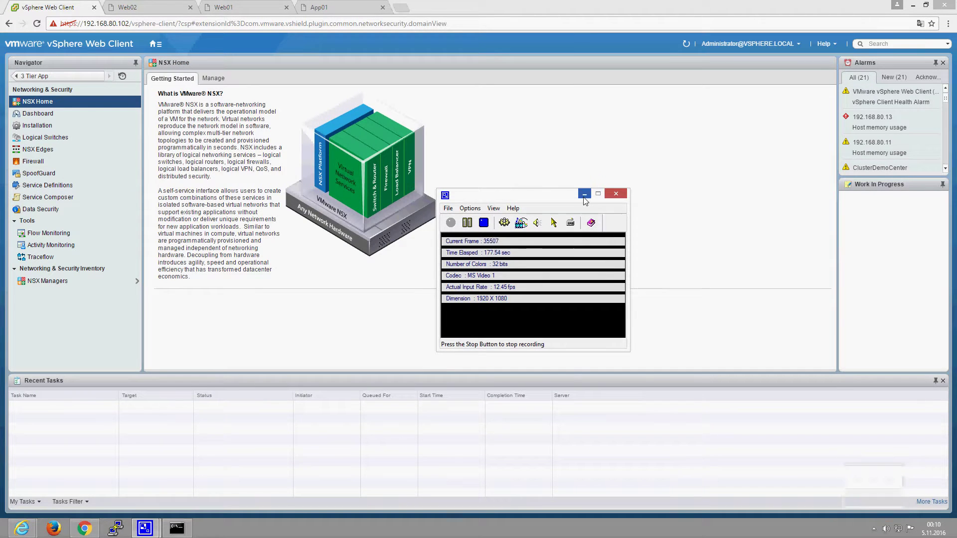
left_click(584, 193)
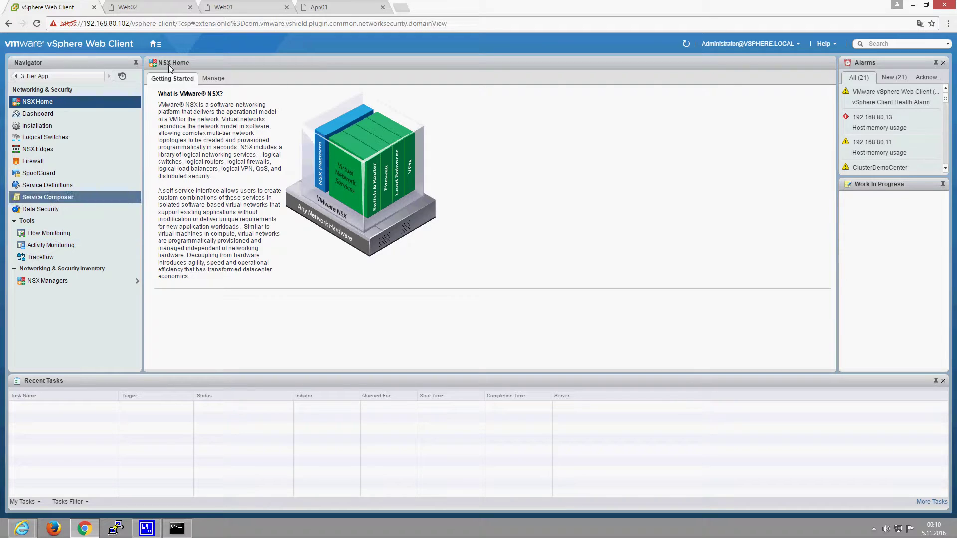
Open Flow Monitoring and review its flow collection configuration and the flow details by service, dismissing any error messages.
left_click(57, 234)
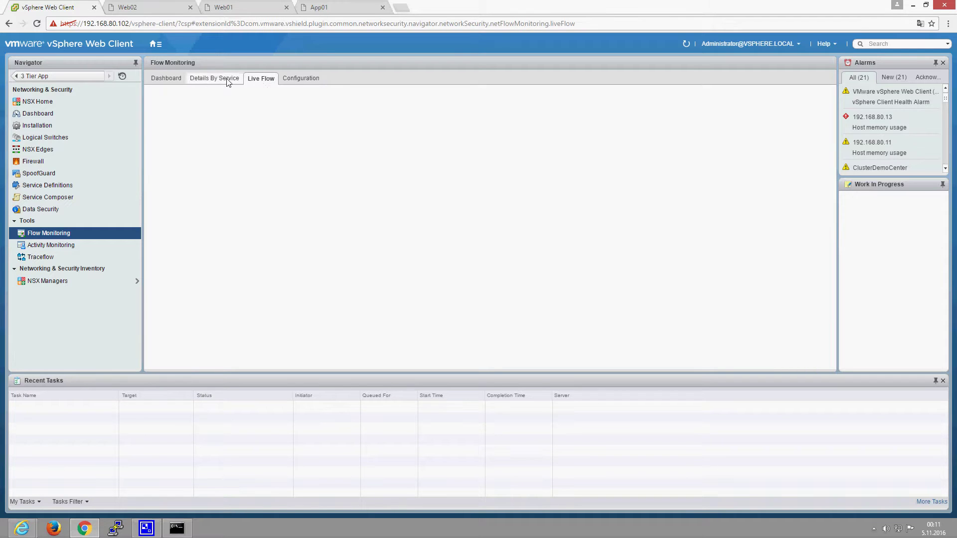
left_click(303, 78)
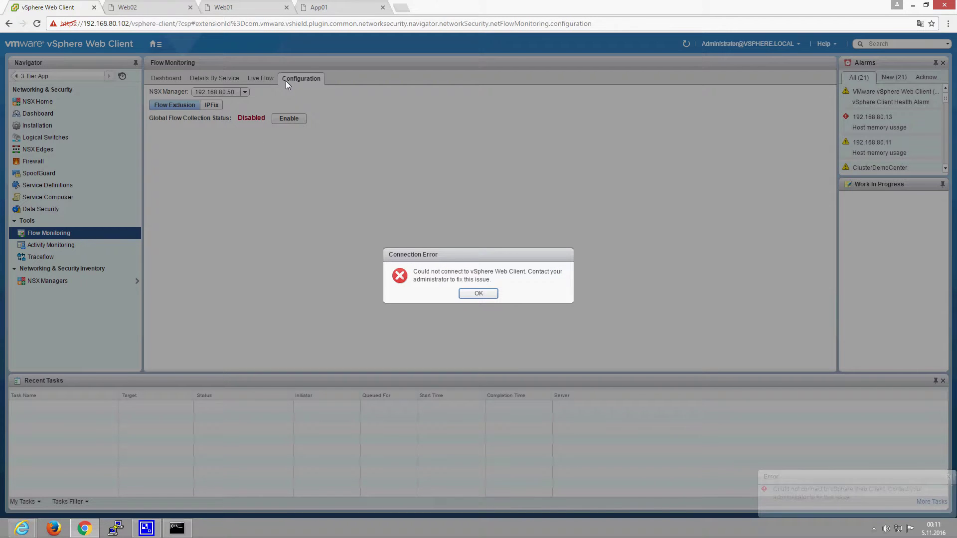
left_click(468, 294)
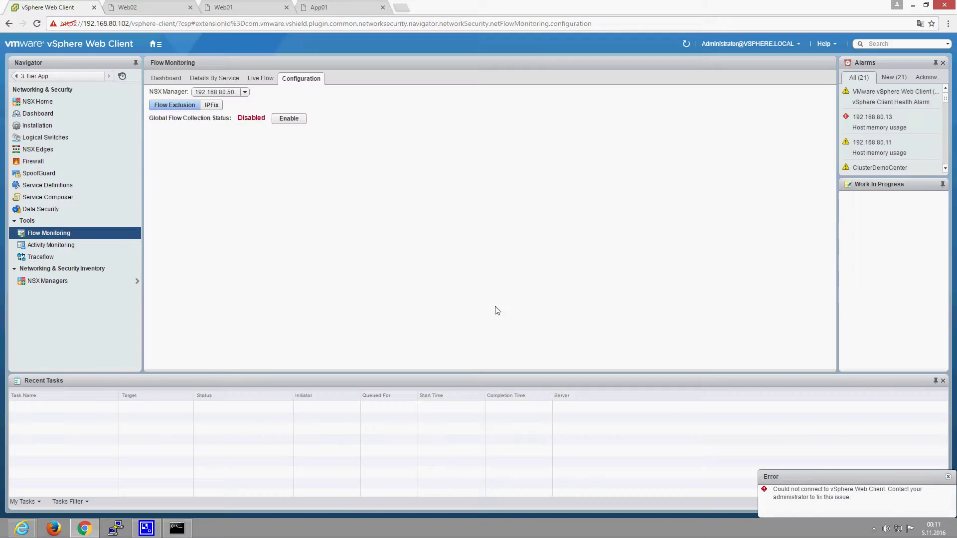
left_click(948, 476)
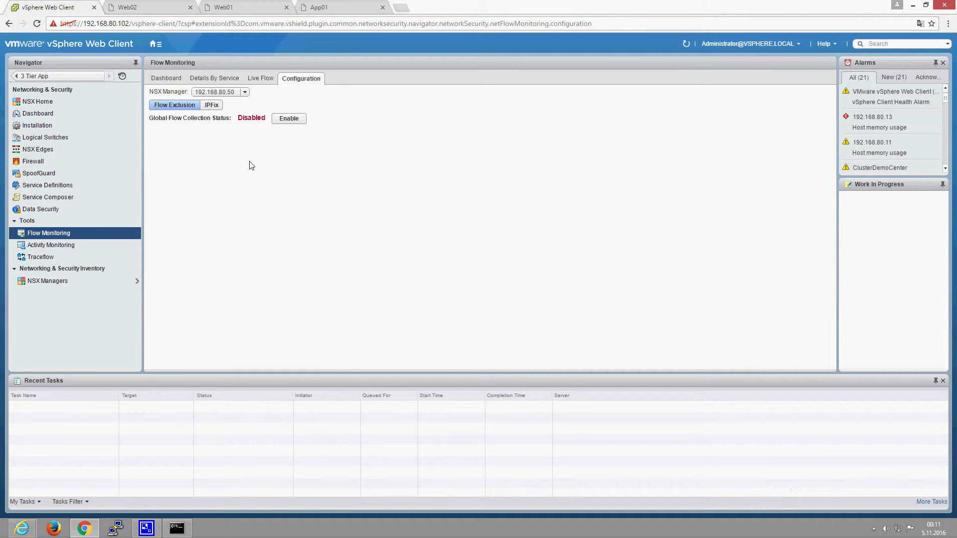
left_click(219, 79)
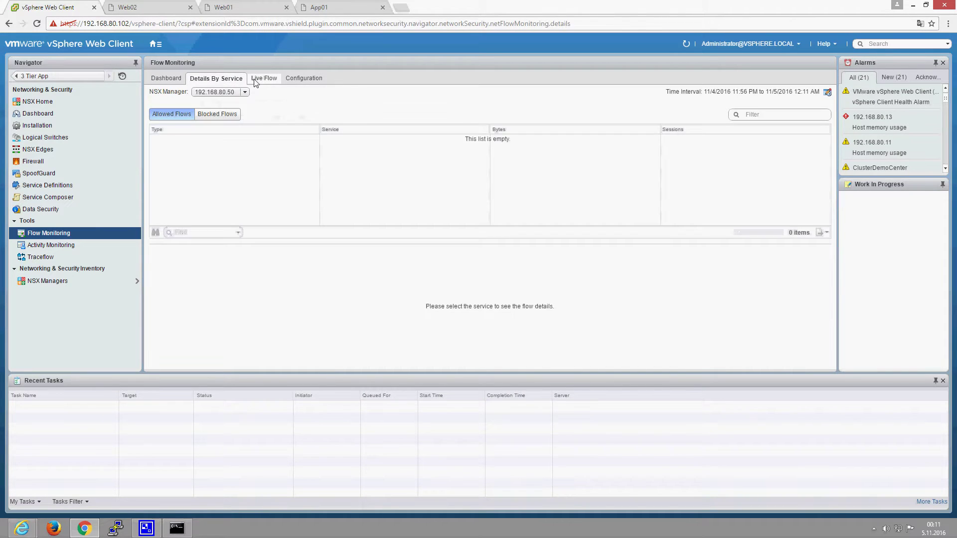
In Live Flow, filter the virtual machines by WEB02 and select Web02 - Network adapter 1 as the vNIC.
left_click(255, 79)
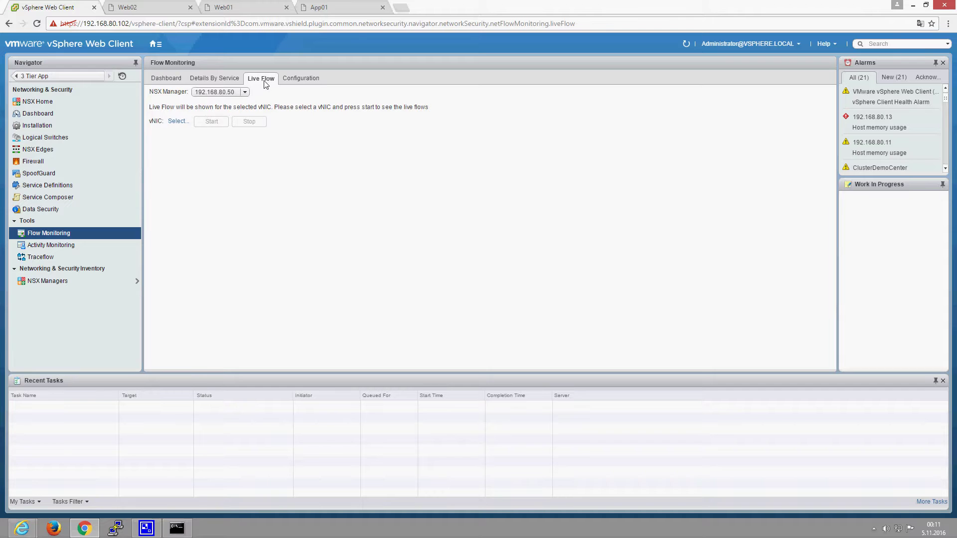
left_click(244, 93)
left_click(263, 101)
left_click(184, 122)
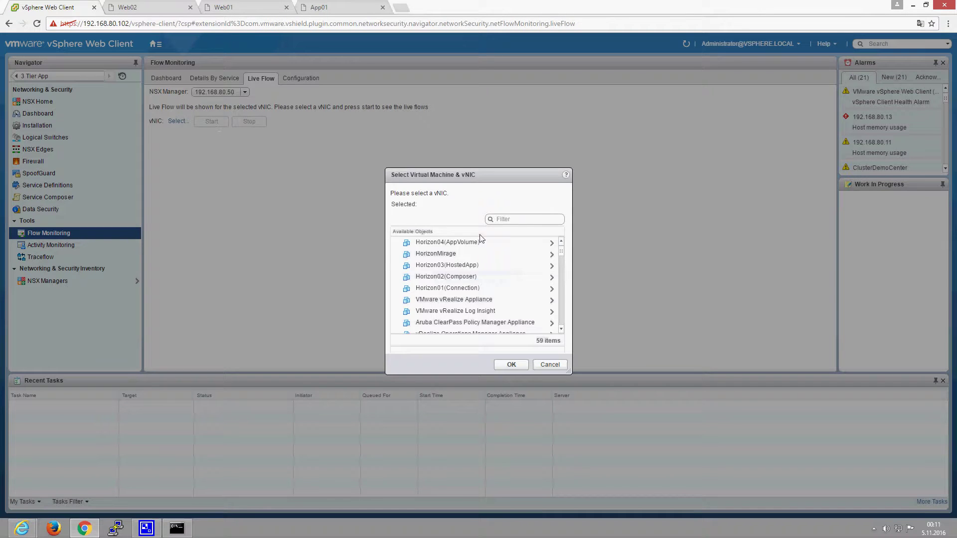
left_click(527, 220)
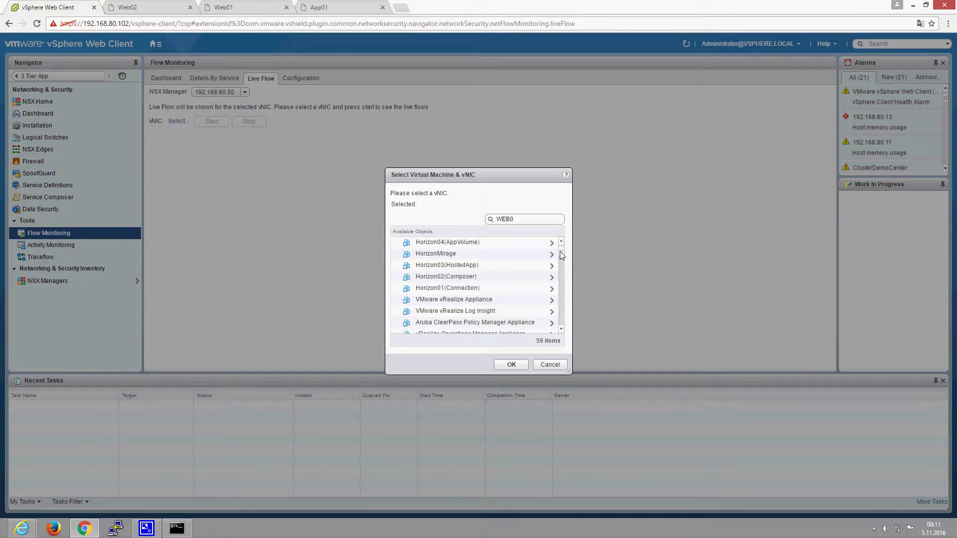
type("2")
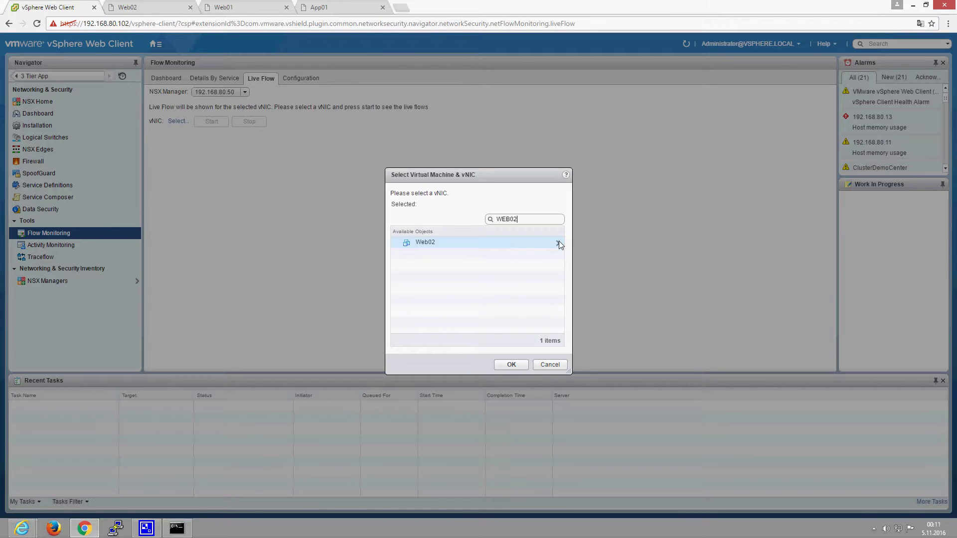
left_click(558, 243)
left_click(439, 244)
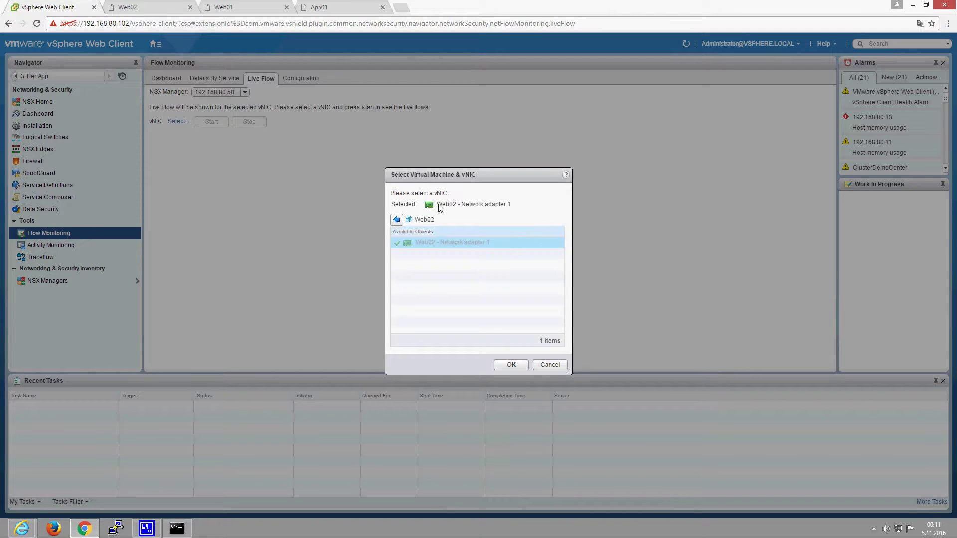
left_click(518, 366)
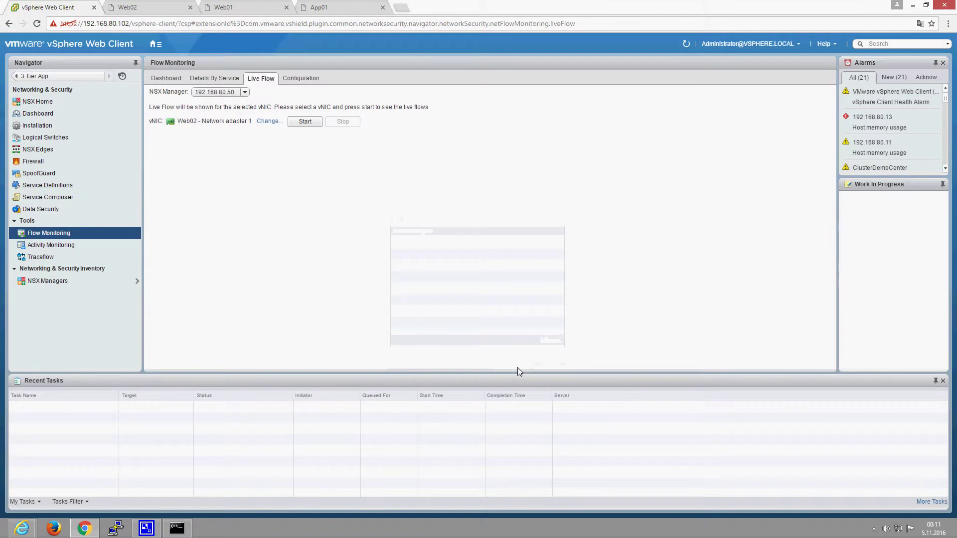
Switch to the Web02 console and start a continuous ping to 11.0.1.1.
left_click(148, 6)
type("ping 11")
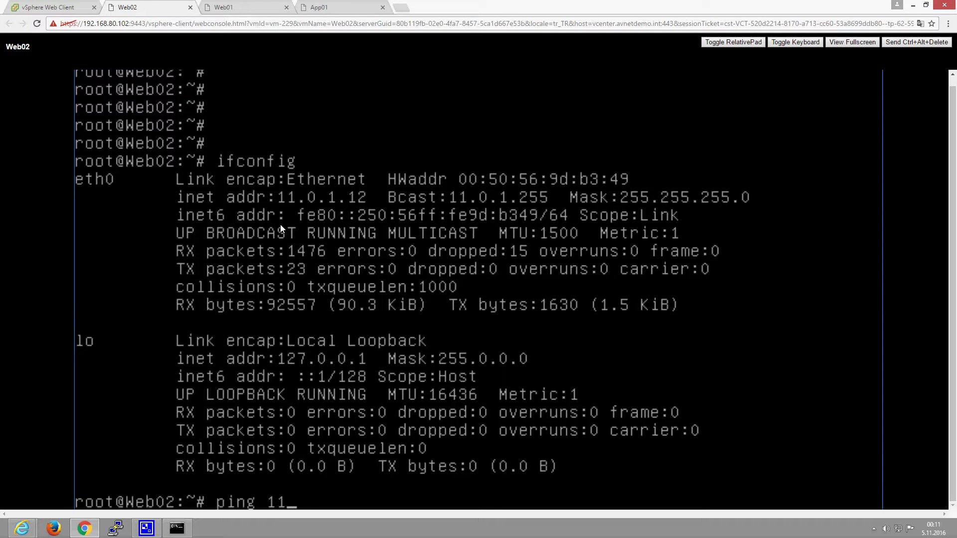
type(".0")
key("BackSpace")
type(".0.1.1")
key("Return")
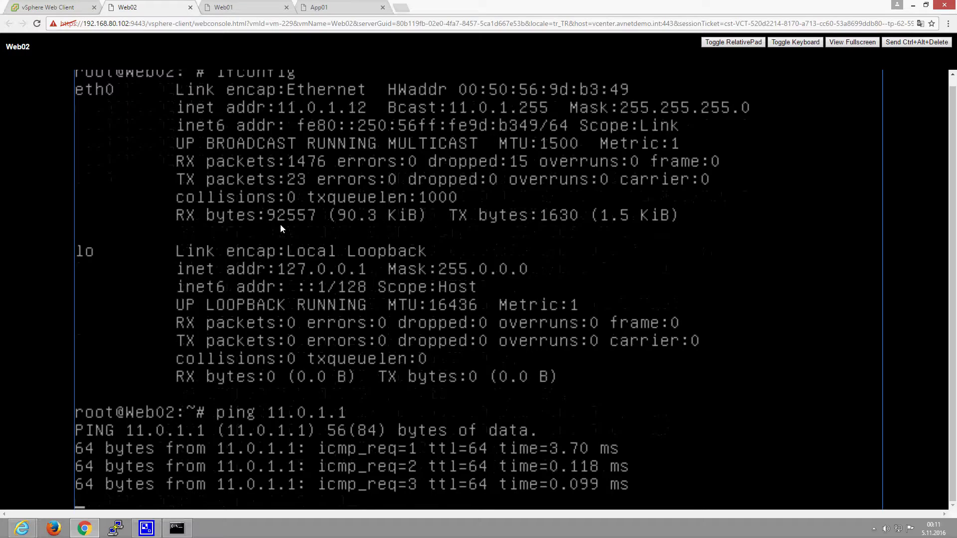
Return to the vSphere Web Client and start live flow monitoring for the Web02 vNIC.
left_click(66, 7)
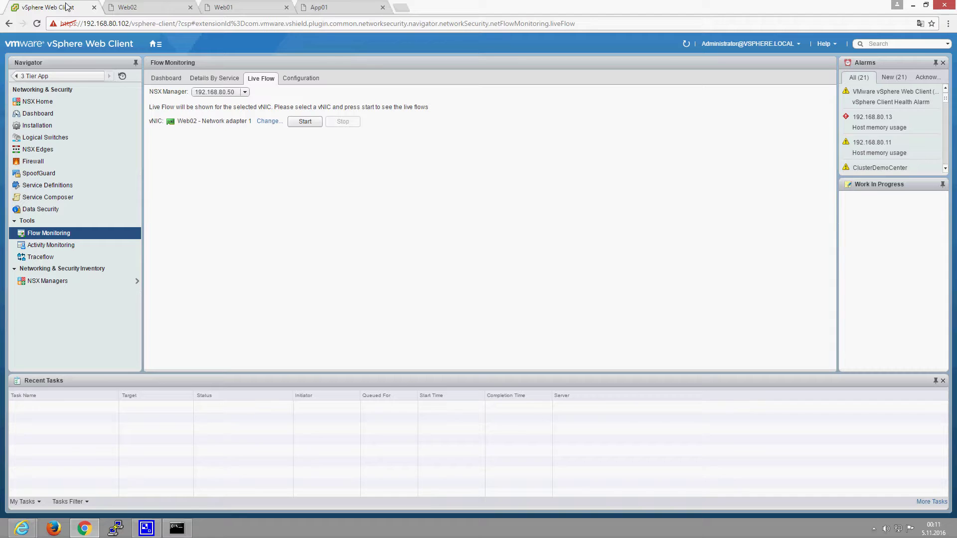
left_click(301, 123)
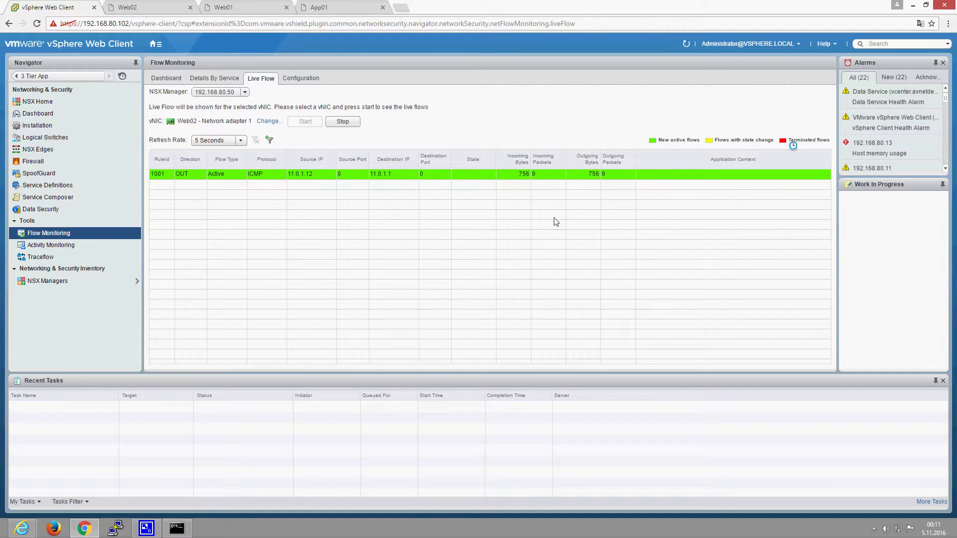
Examine the Web02 ICMP flow and the live flow filter options for source and destination IP, without applying a filter.
left_click(165, 175)
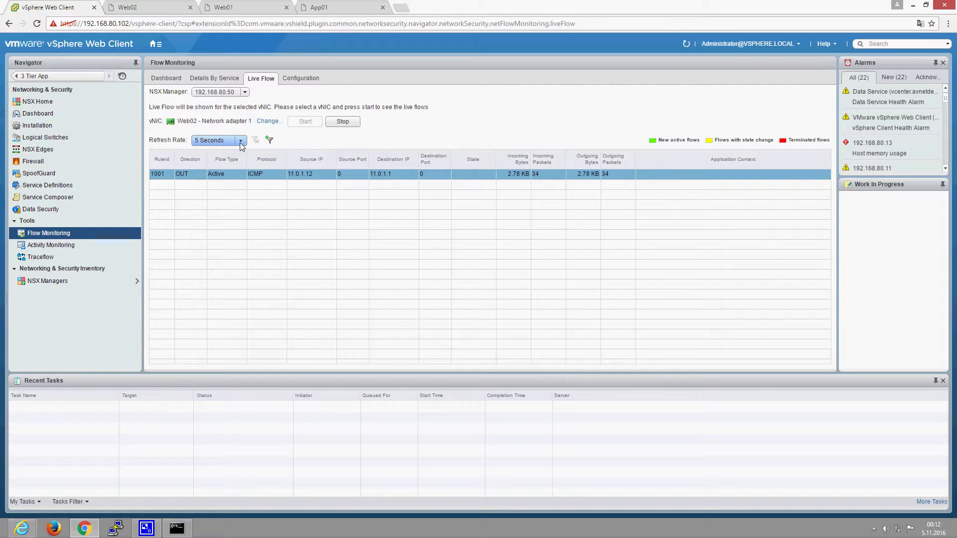
left_click(270, 141)
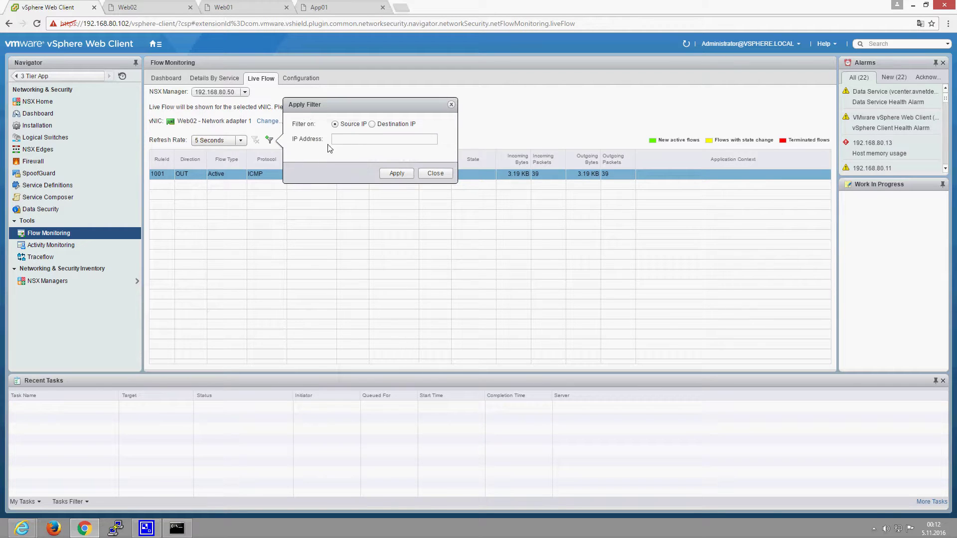
left_click(357, 139)
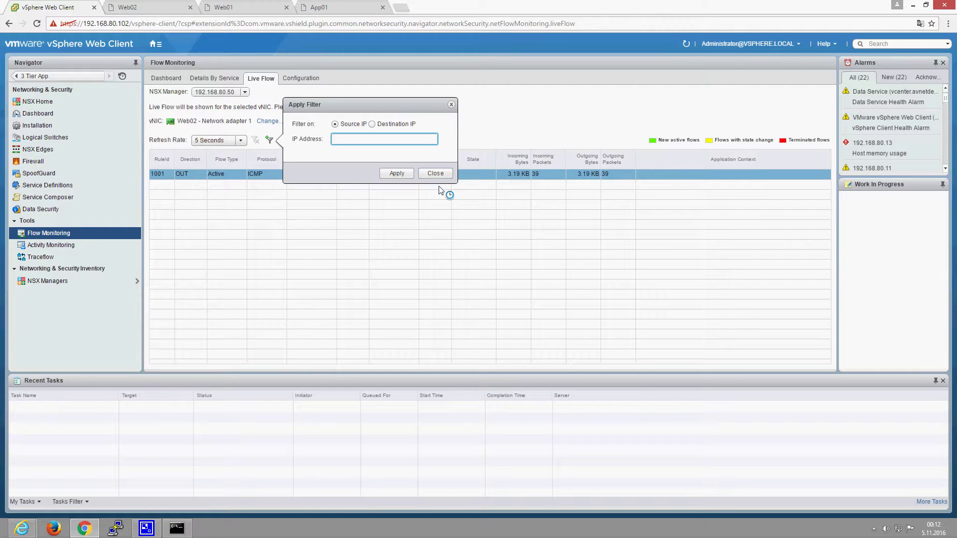
left_click(432, 174)
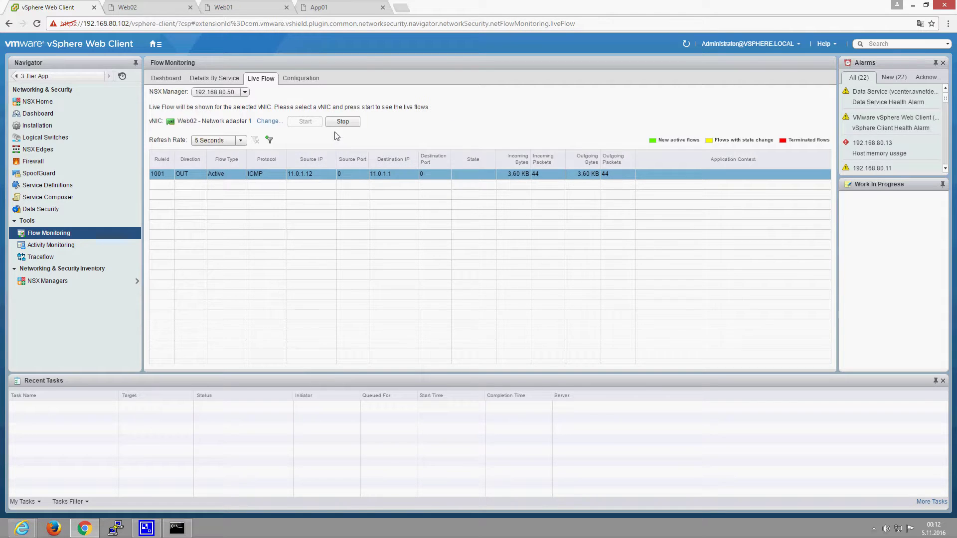
Stop the running ping in the Web02 console and return to Live Flow in the vSphere Web Client.
left_click(148, 7)
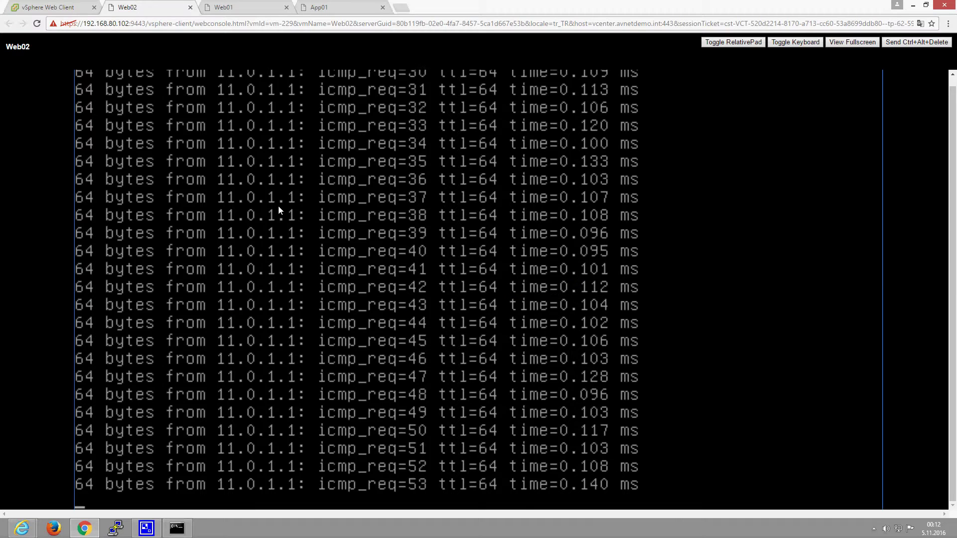
key("ctrl+c")
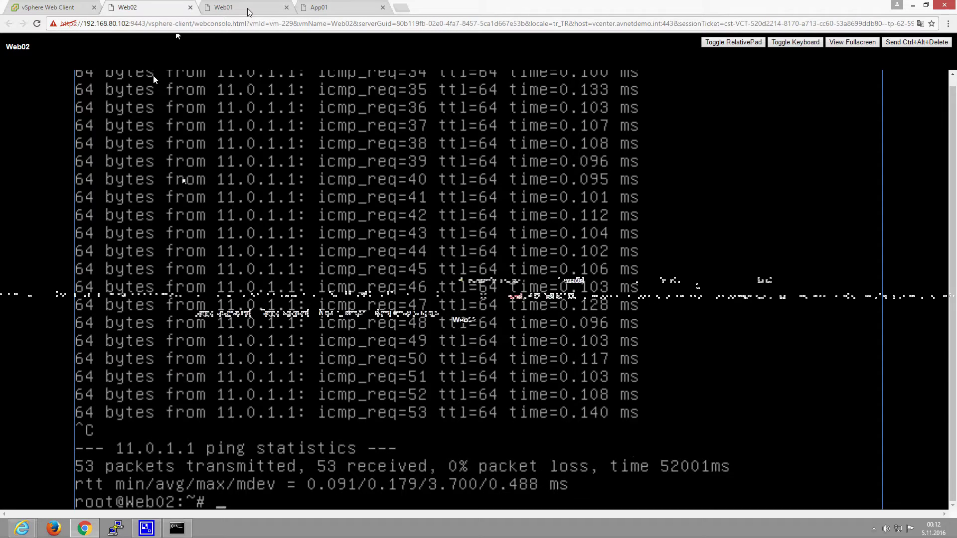
key("ctrl+shift+Tab")
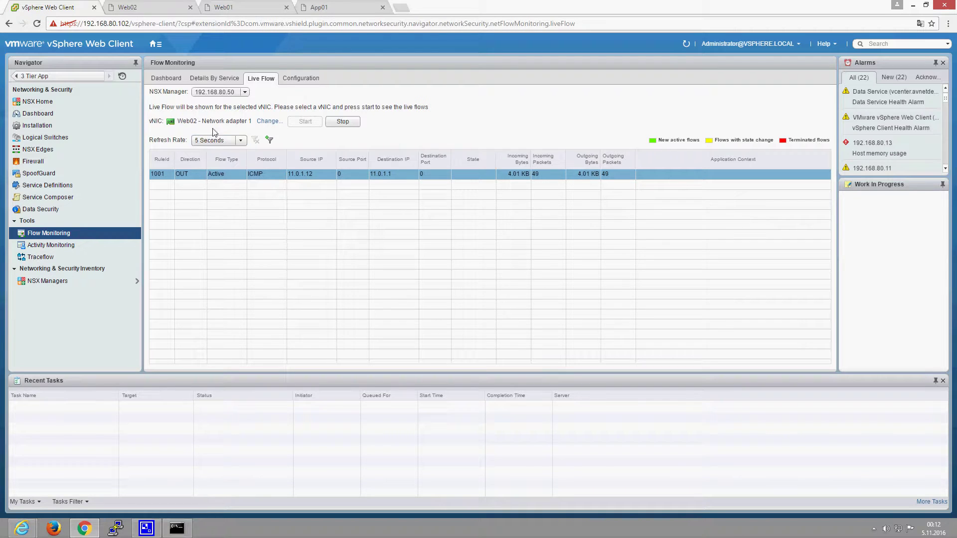
Filter the virtual machines by WEb01 and select Web01 - Network adapter 1 as the live flow vNIC.
left_click(277, 123)
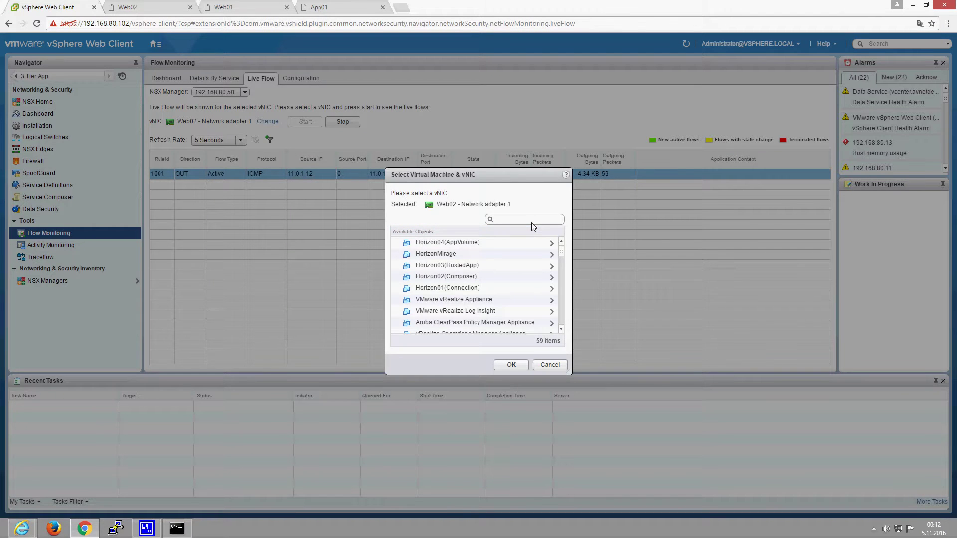
type("WEb01")
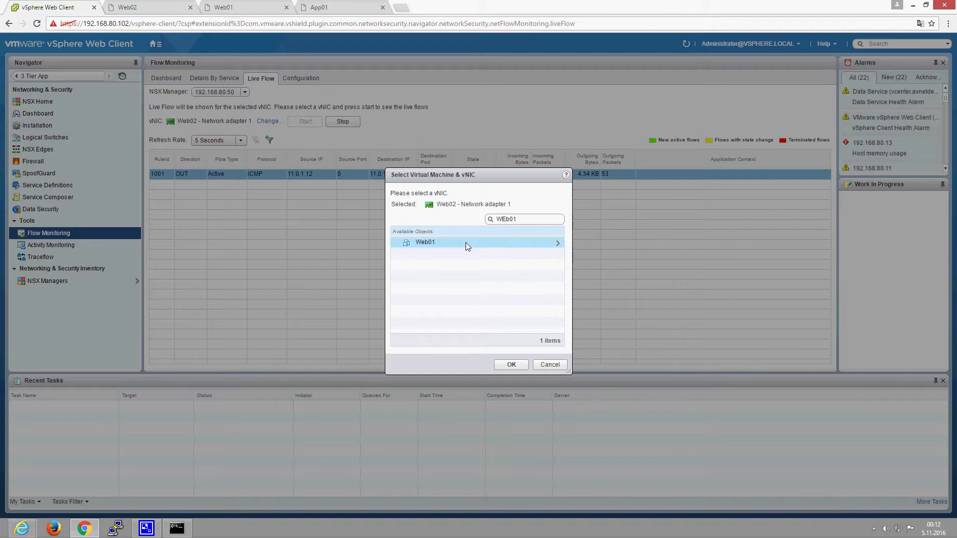
left_click(557, 243)
left_click(488, 243)
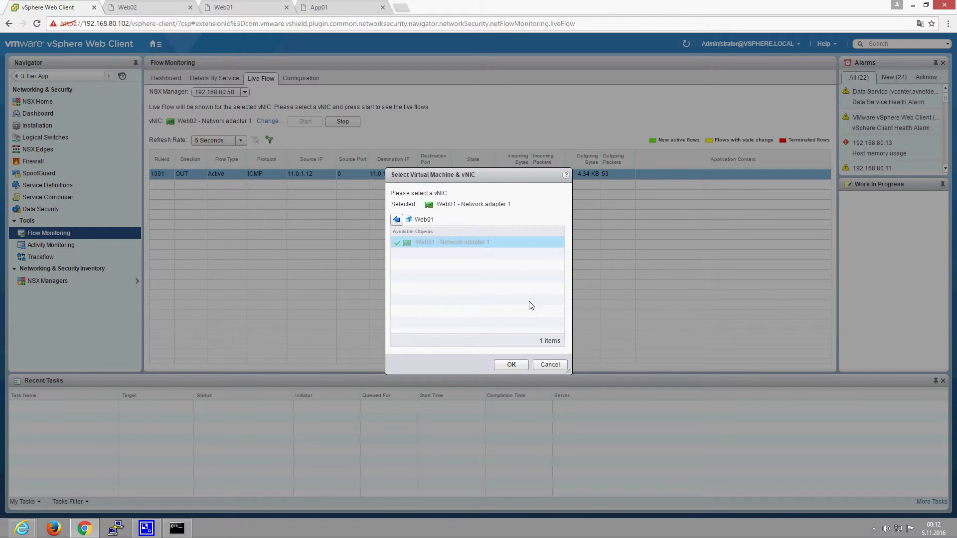
left_click(510, 367)
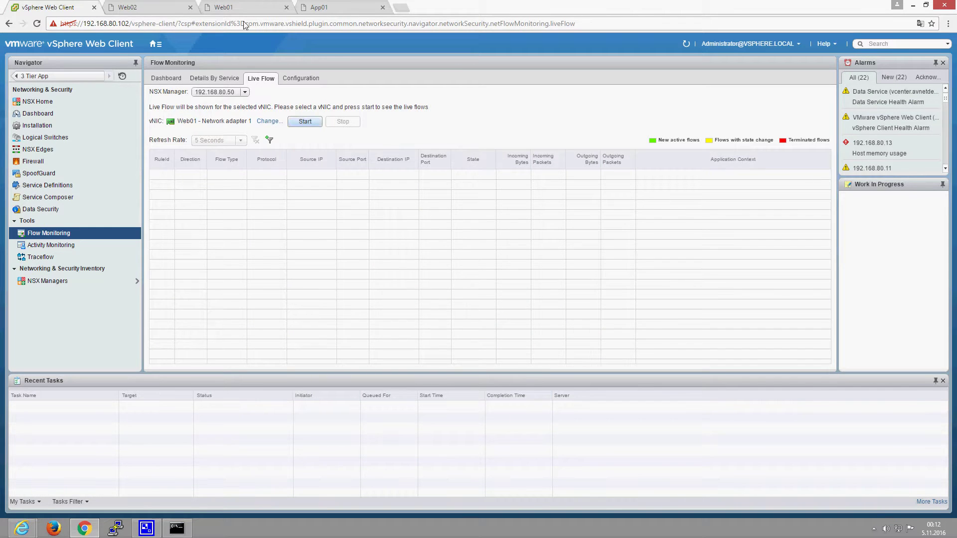
Check the Web01 console, then start live flow monitoring for the Web01 vNIC.
left_click(239, 5)
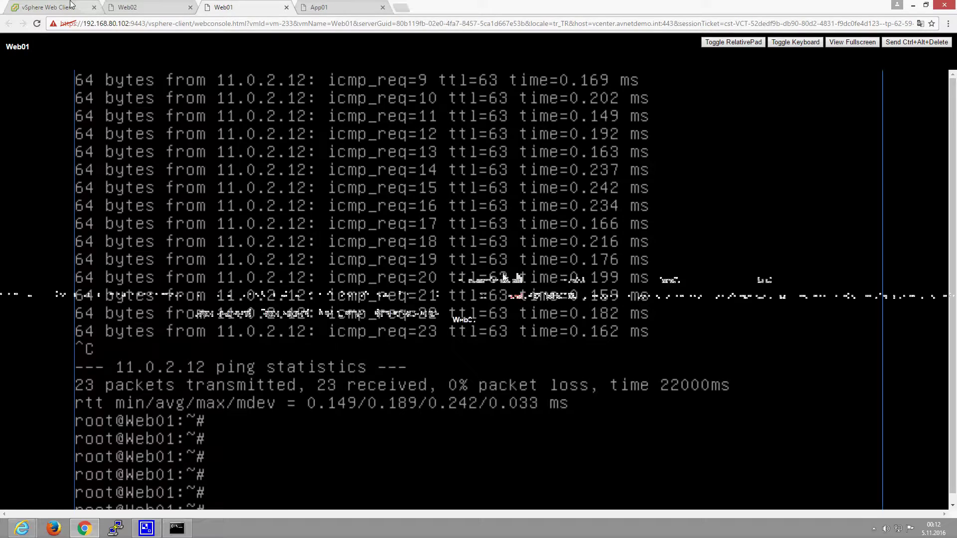
key("ctrl+1")
left_click(298, 122)
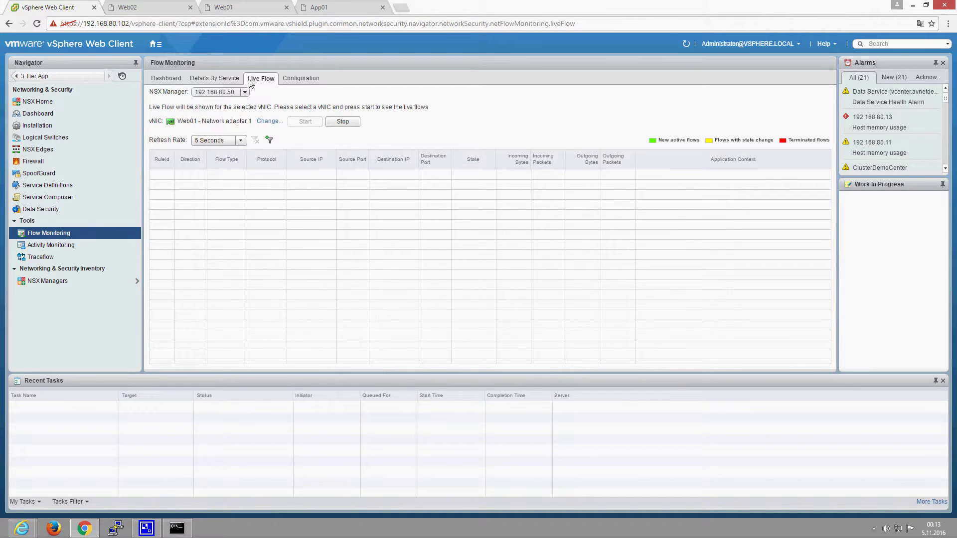
Start a continuous ping to 11.0.2.11 in the Web01 console.
left_click(235, 8)
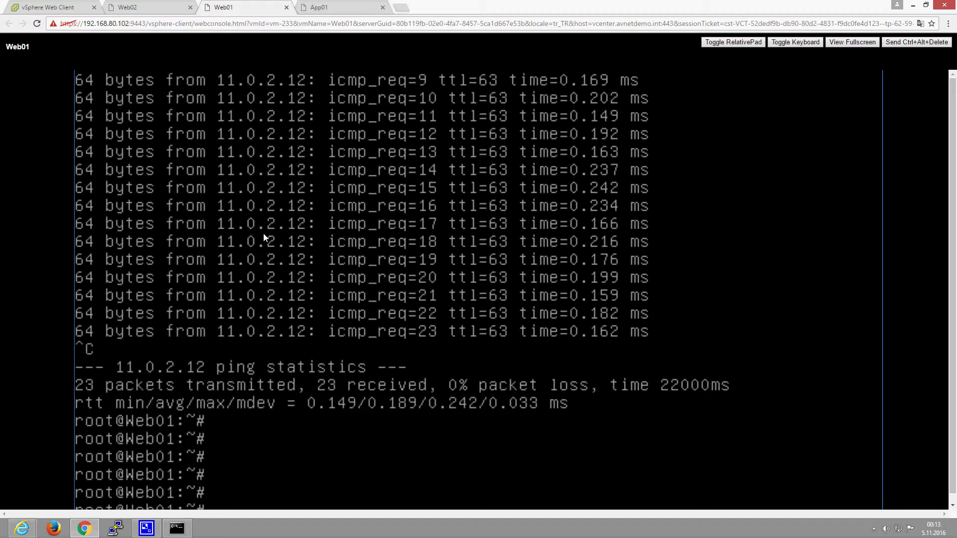
key("Up")
scroll(528, 437, "down", 1)
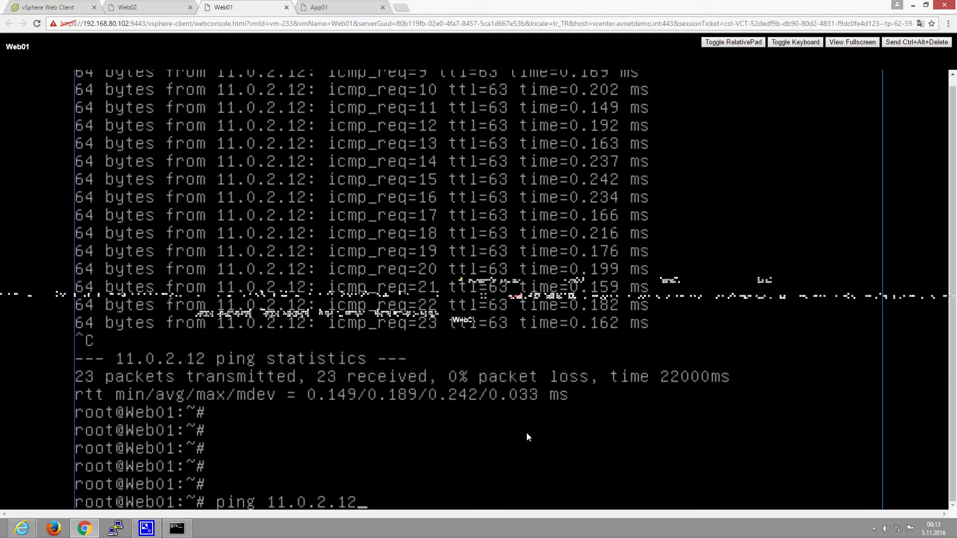
key("BackSpace")
type("1")
key("Return")
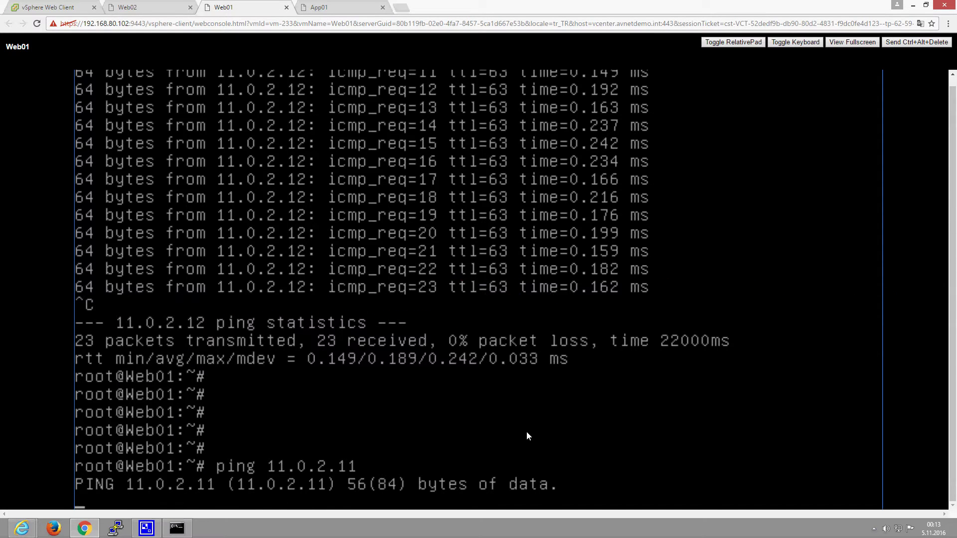
Examine the Web01 live flow entries for the ping to 11.0.2.11 and compare them with the console output.
left_click(41, 9)
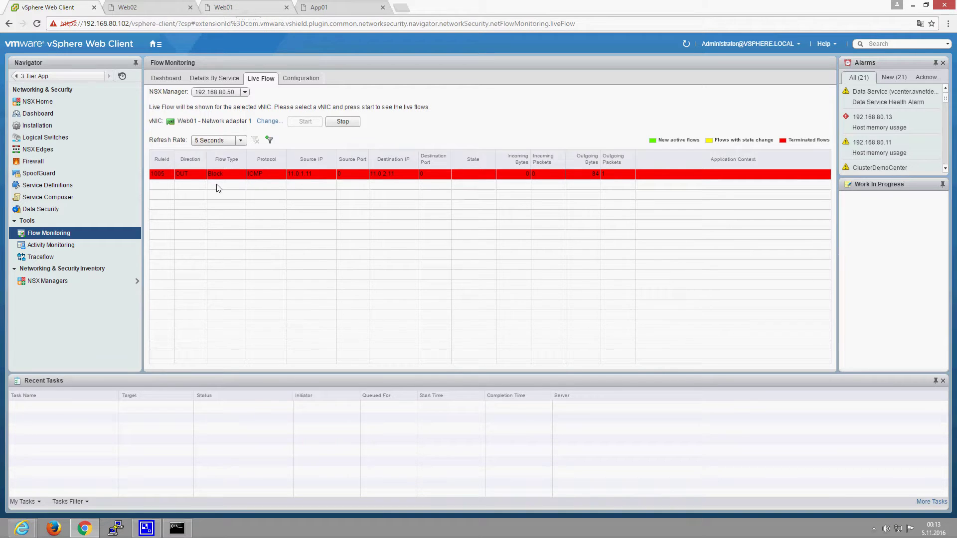
left_click(262, 7)
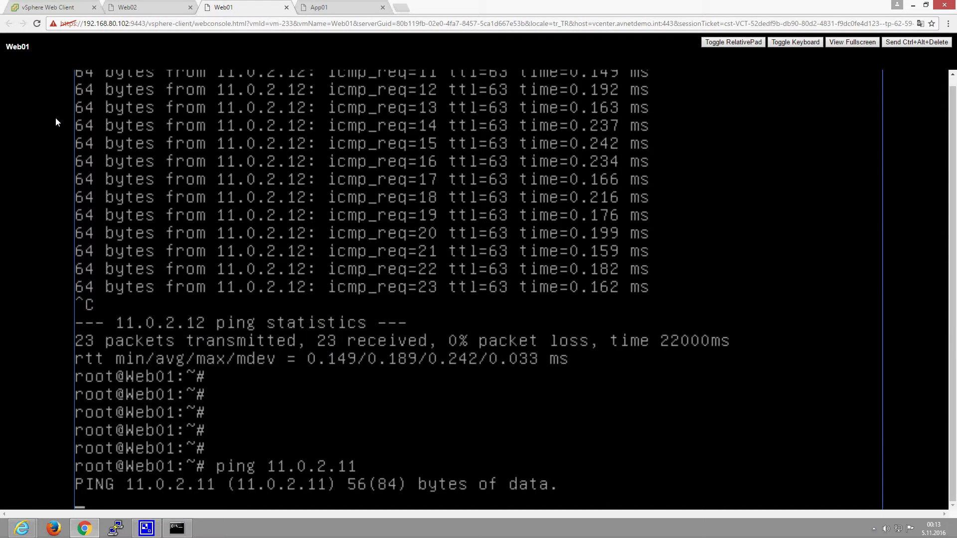
left_click(48, 7)
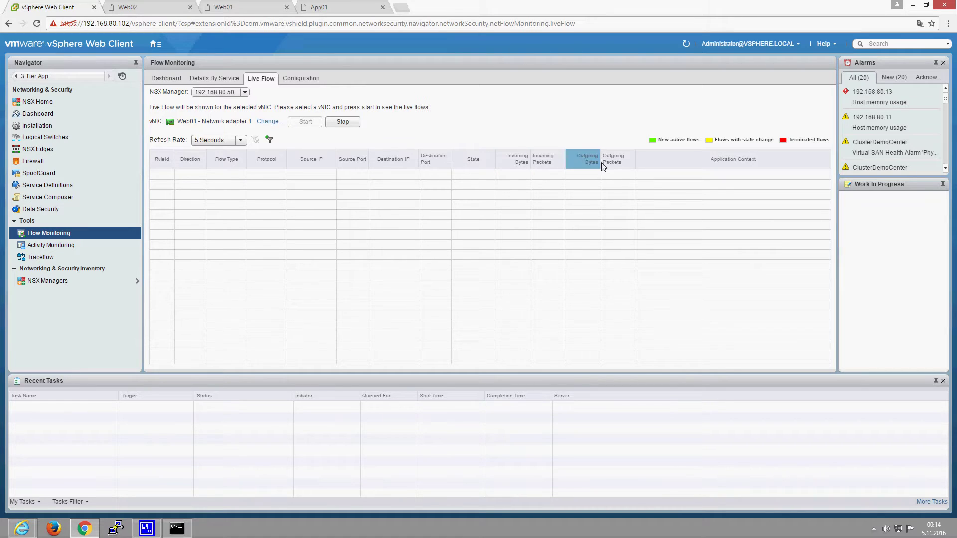
Stop the current ping in the Web01 console and start a continuous ping to 11.0.2.1.
left_click(231, 11)
key("ctrl+c")
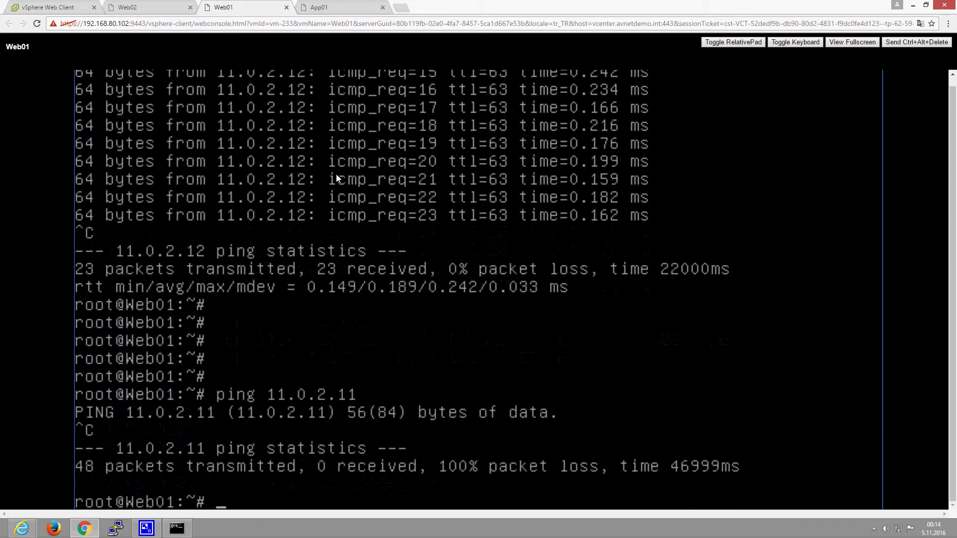
key("Up")
key("BackSpace")
key("Return")
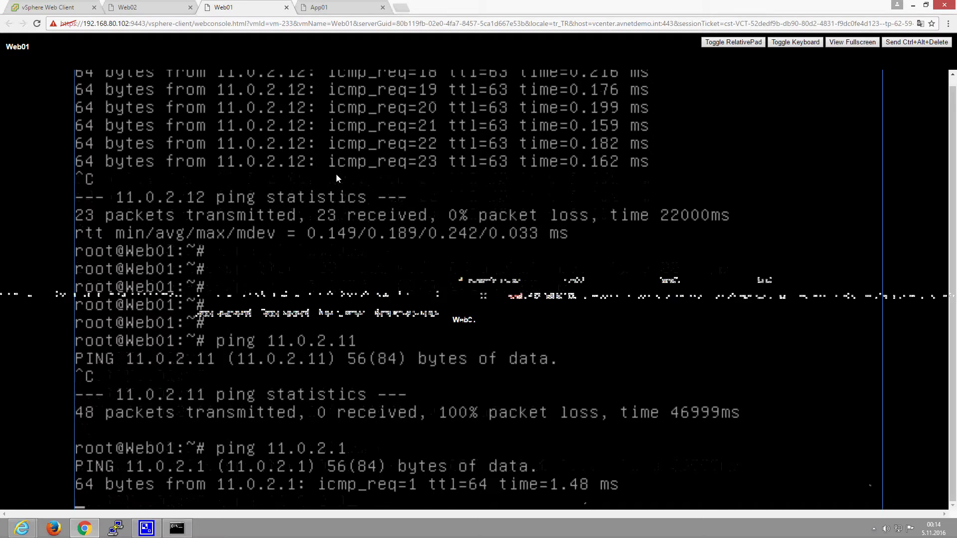
Compare the Web01 live flow packet and byte counts with the console output of the ping to 11.0.2.1.
left_click(21, 6)
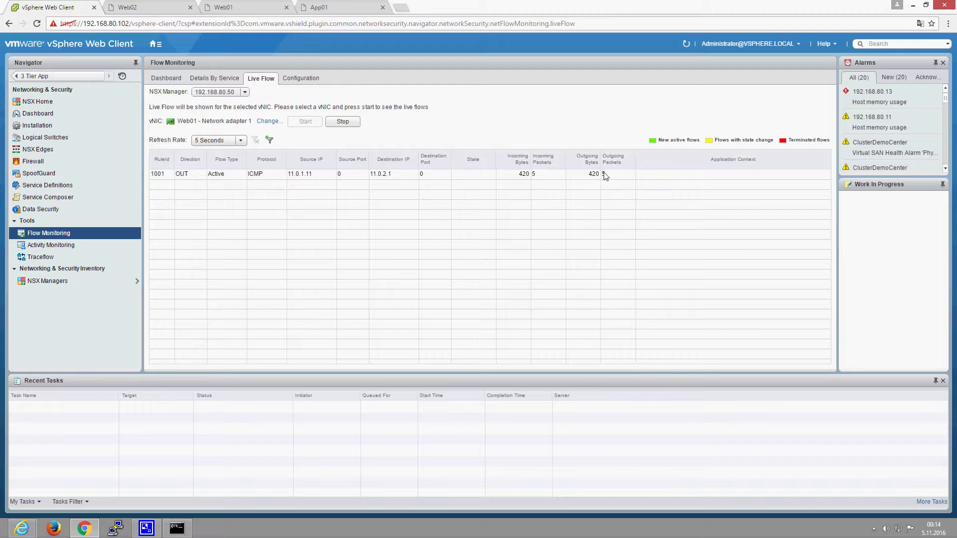
left_click(239, 8)
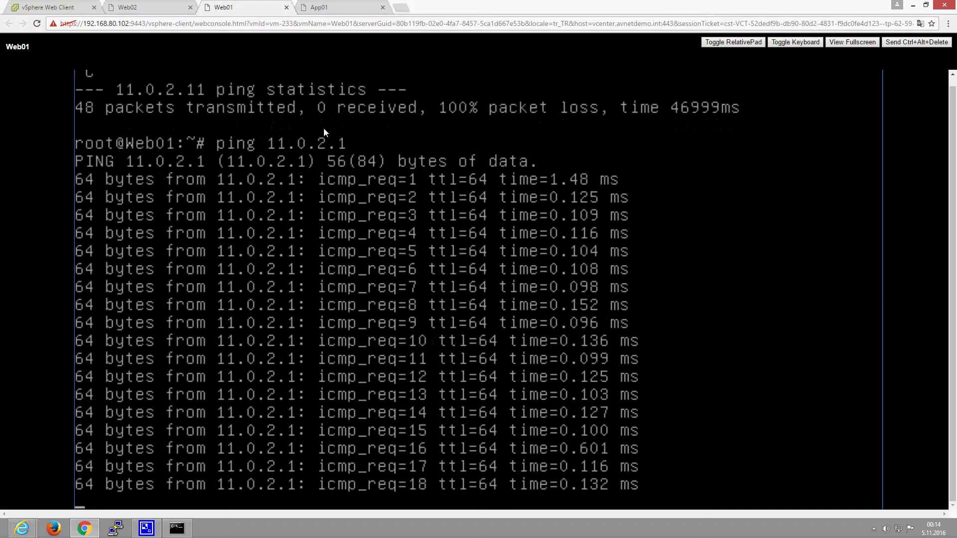
left_click(51, 7)
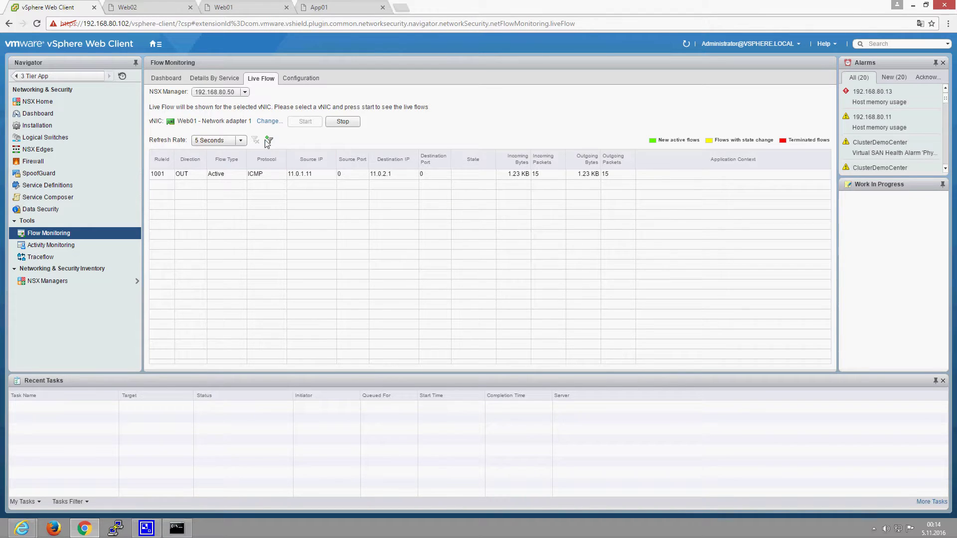
Review the available refresh rates, keep 5 Seconds, and stop live flow monitoring for the Web01 vNIC.
left_click(233, 141)
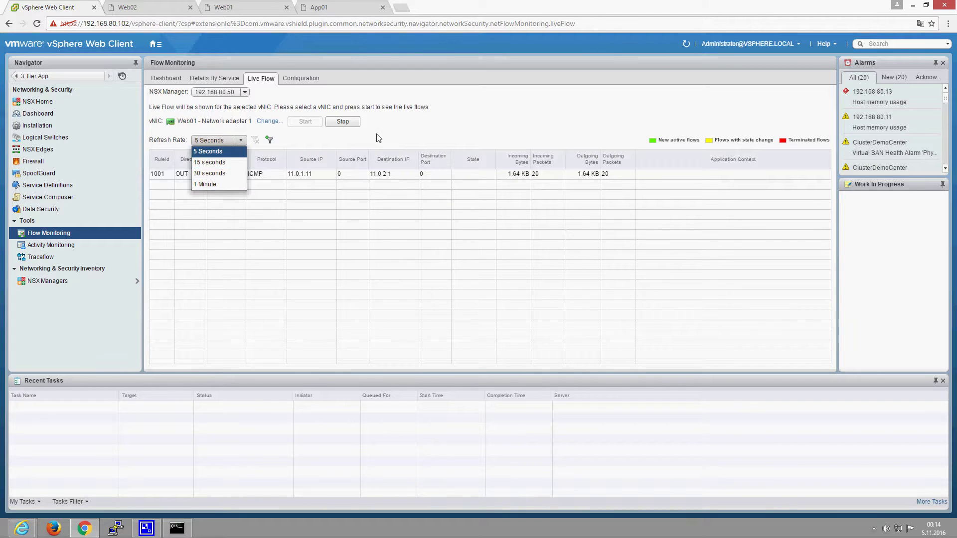
left_click(394, 126)
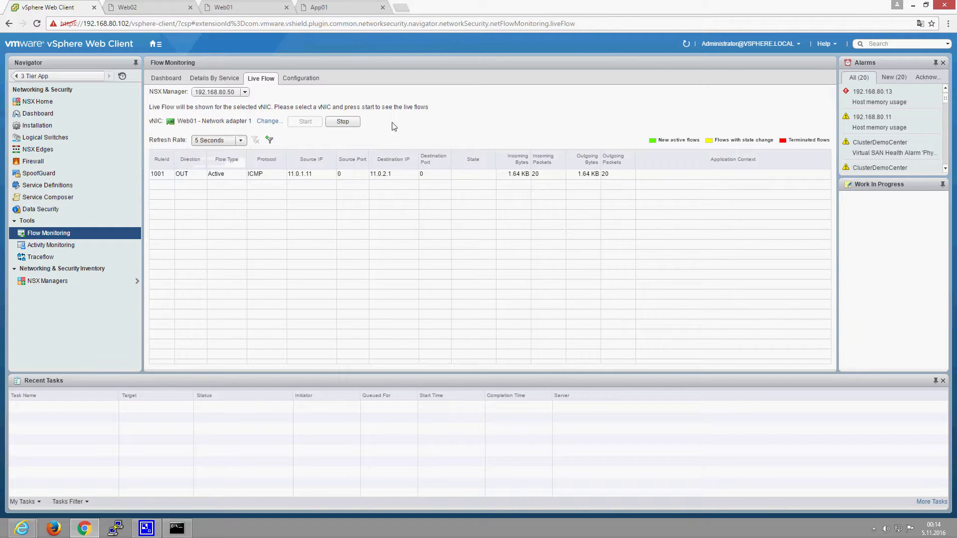
left_click(355, 127)
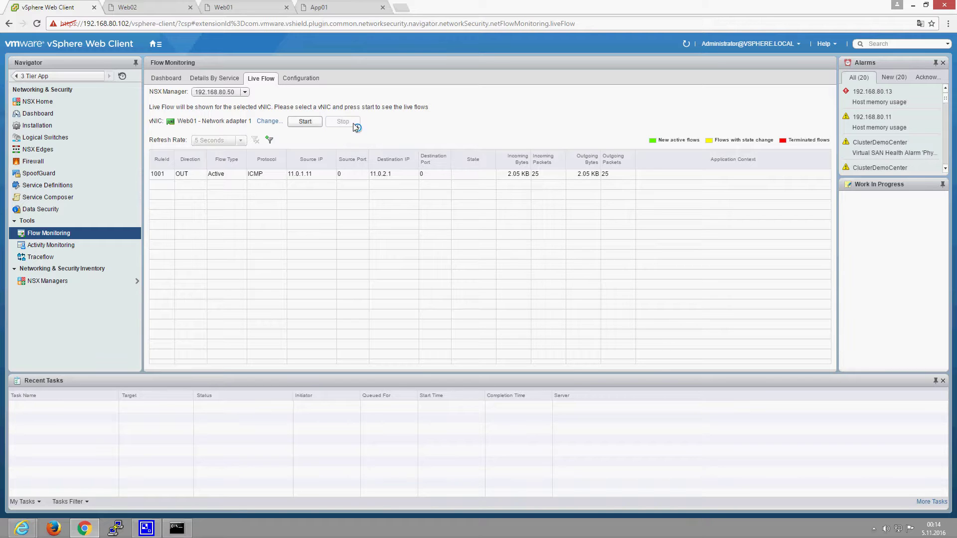
Open Traceflow, keep Unicast as the traffic type, and bring up the selection of the trace source.
left_click(42, 258)
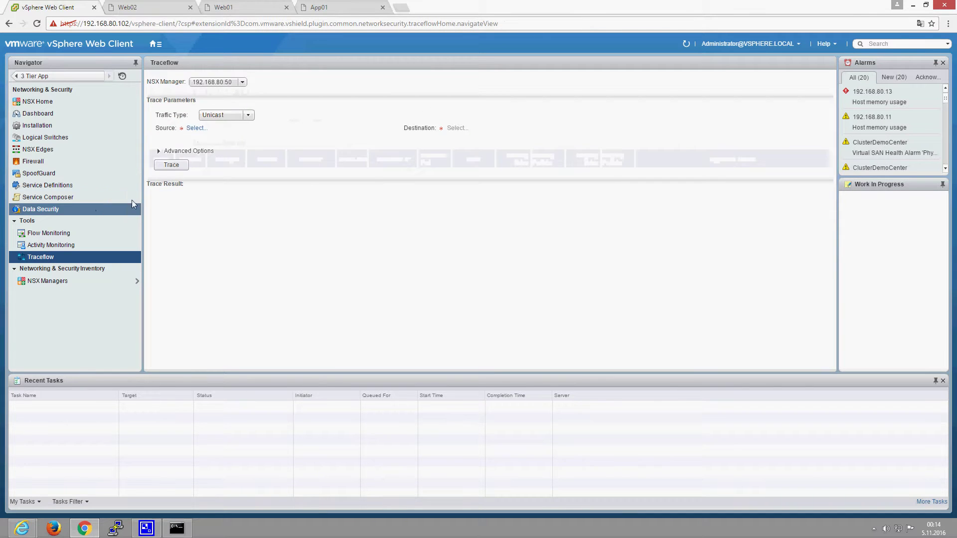
left_click(241, 115)
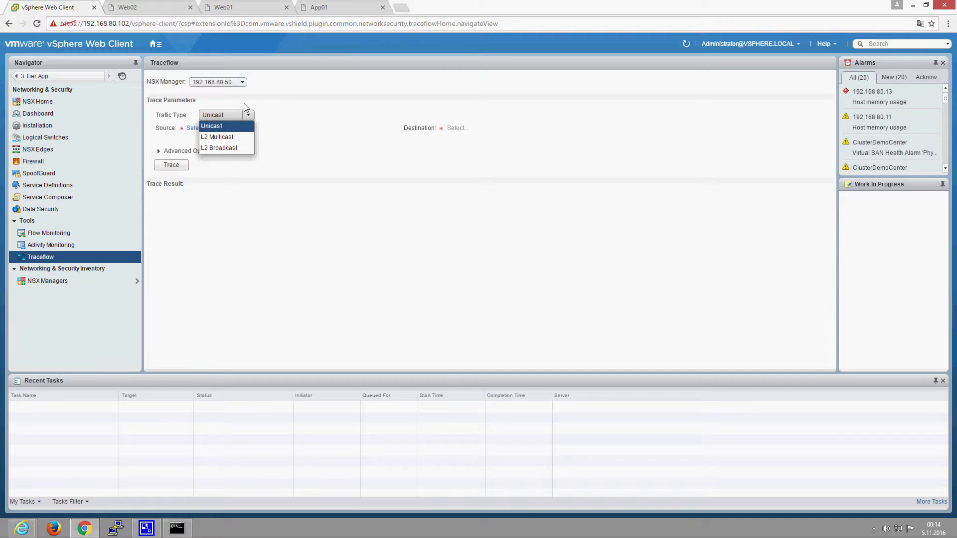
left_click(296, 101)
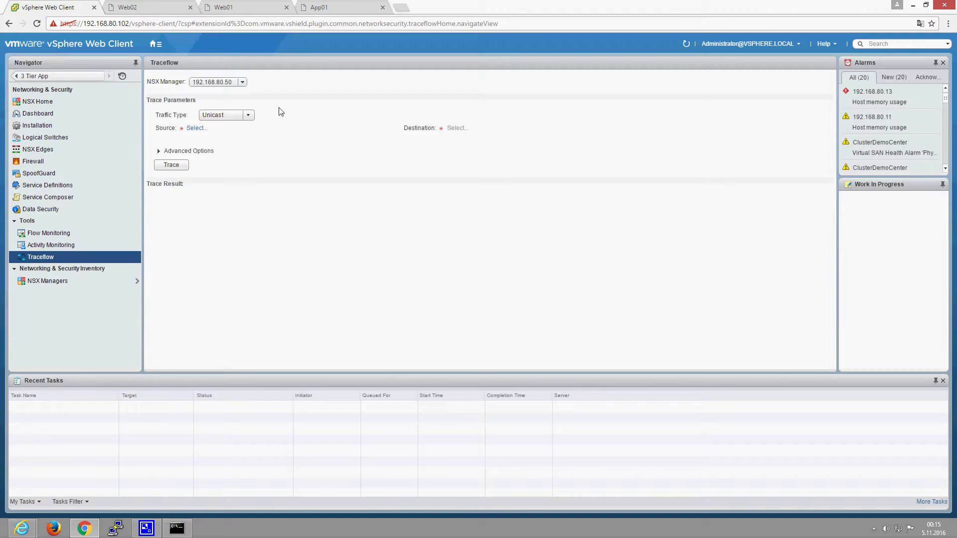
left_click(196, 128)
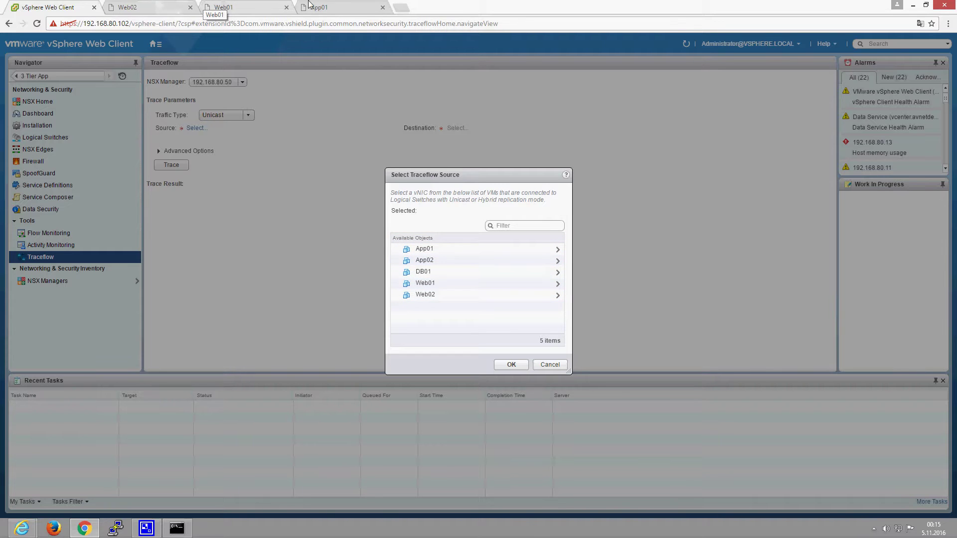
Stop the ping in the Web01 console and run ifconfig in the App01 console to check its IP address.
left_click(278, 7)
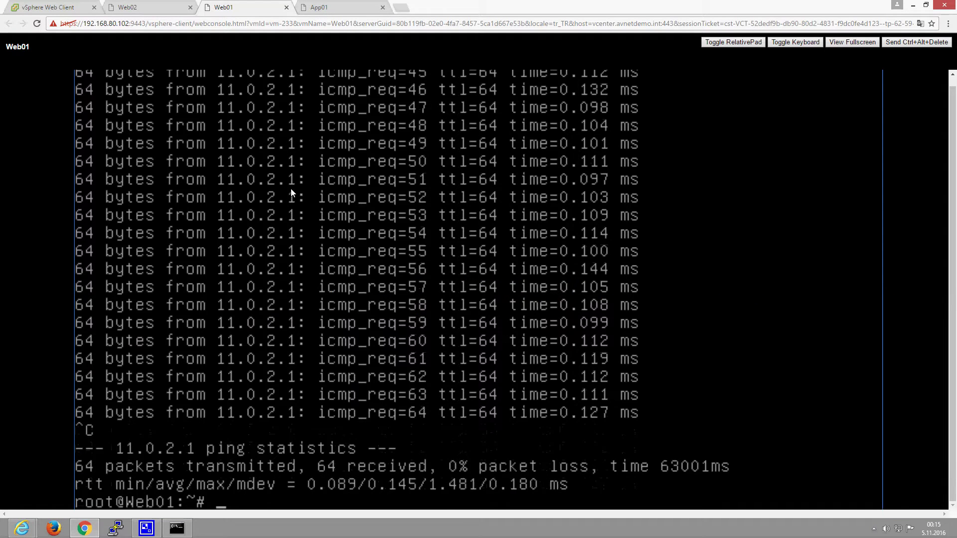
key("ctrl+Tab")
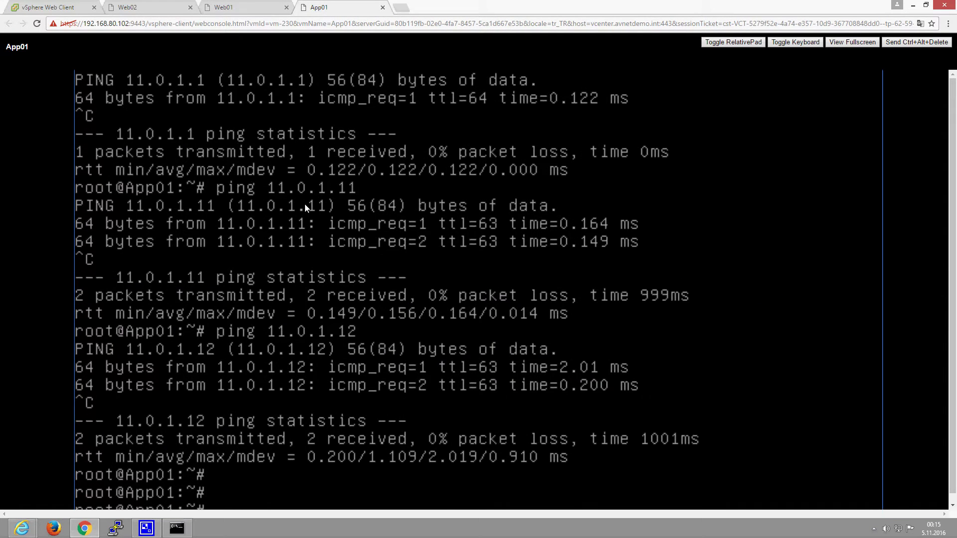
scroll(596, 352, "down", 1)
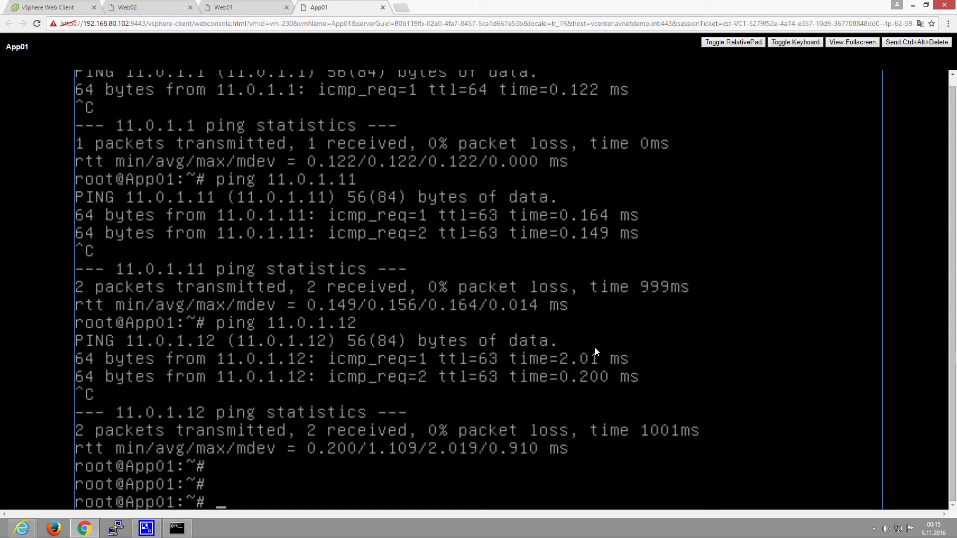
type("ifconfig")
key("Return")
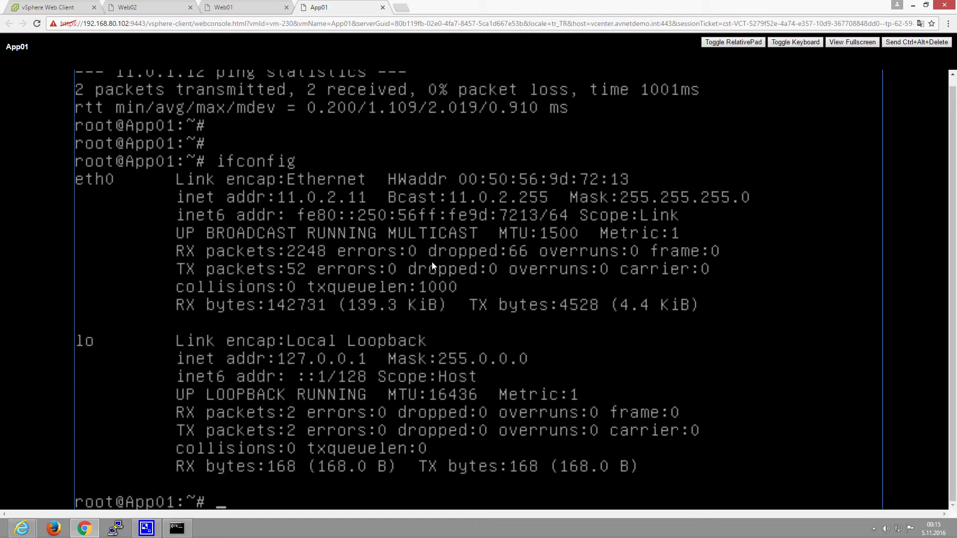
Ping App01 at 11.0.2.11 from the Web01 console and stop the ping after a few packets.
left_click(238, 6)
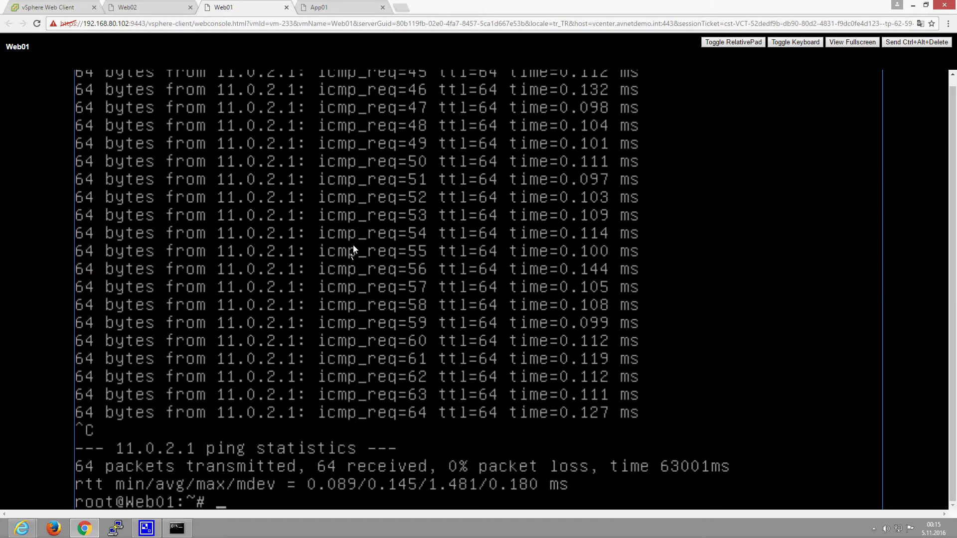
key("Up")
type("1")
key("Return")
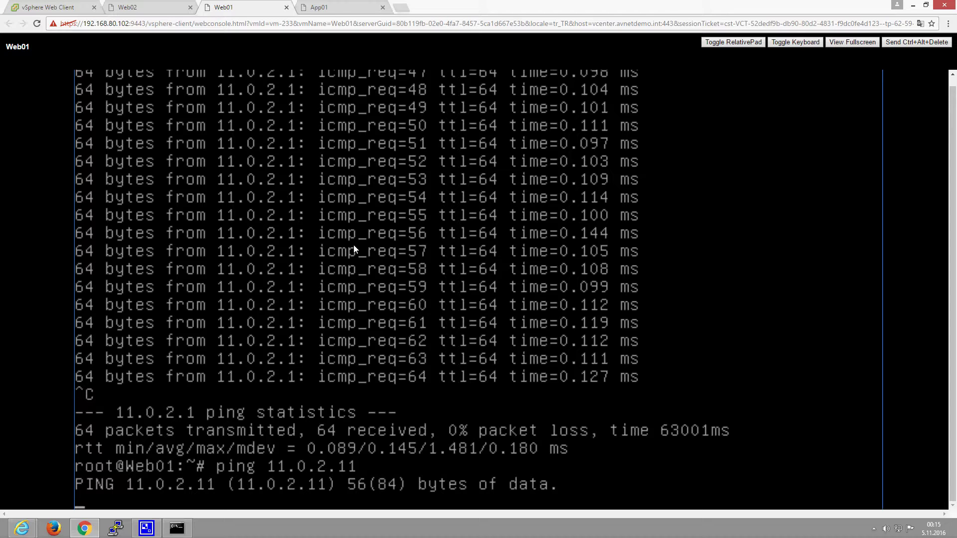
key("ctrl+c")
Ping the gateway 11.0.2.1 from the Web01 console and stop it after a couple of replies.
key("Up")
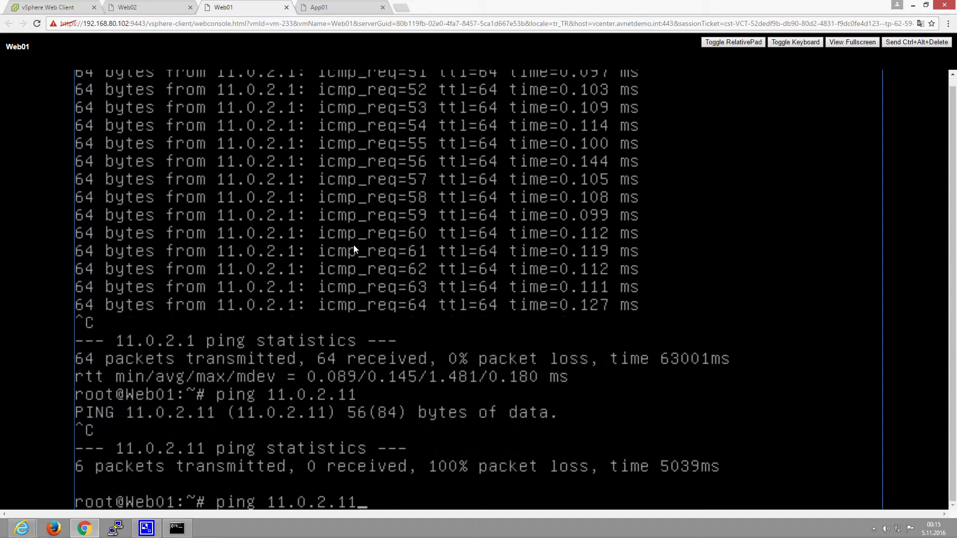
key("BackSpace")
key("Return")
key("ctrl+c")
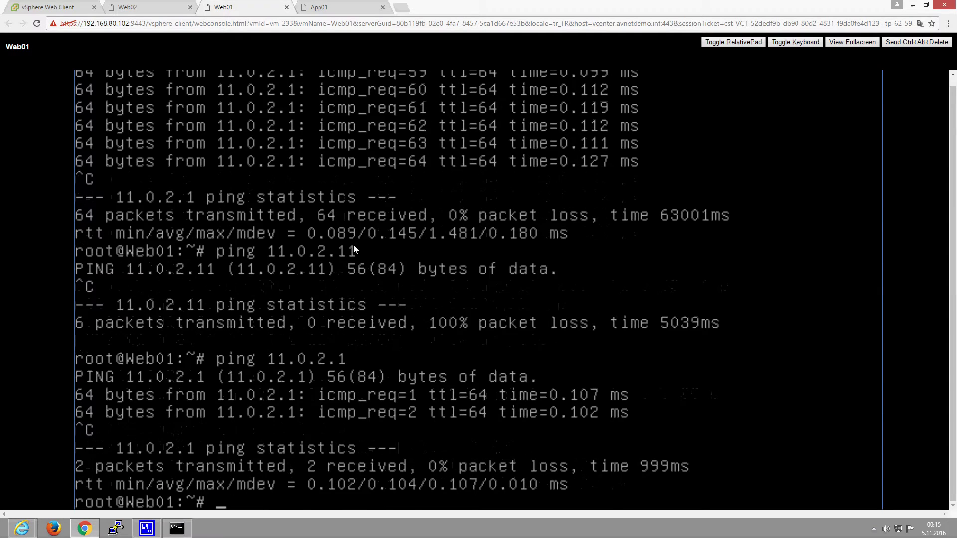
Ping 11.0.2.12 from the Web01 console and stop it after a couple of replies.
key("Up")
key("BackSpace")
type("12")
key("Return")
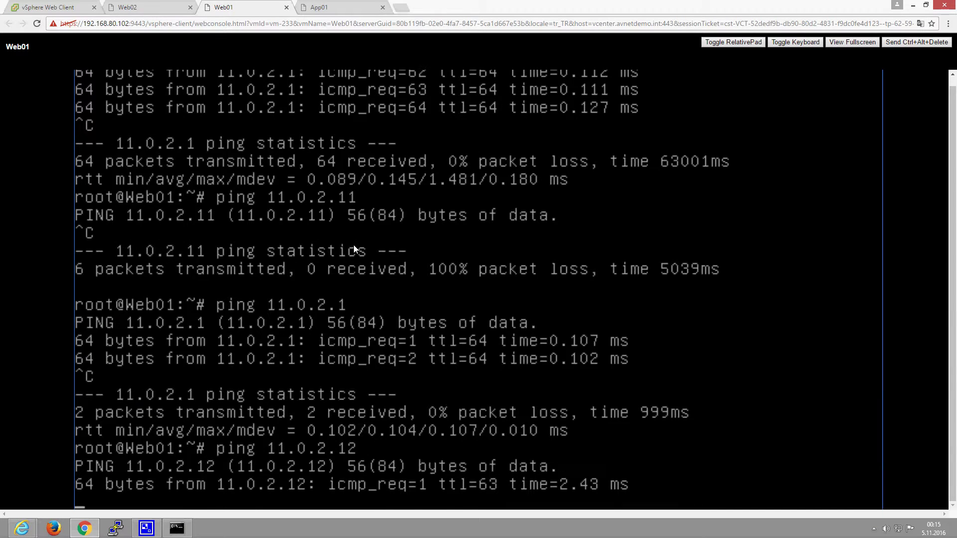
key("ctrl+c")
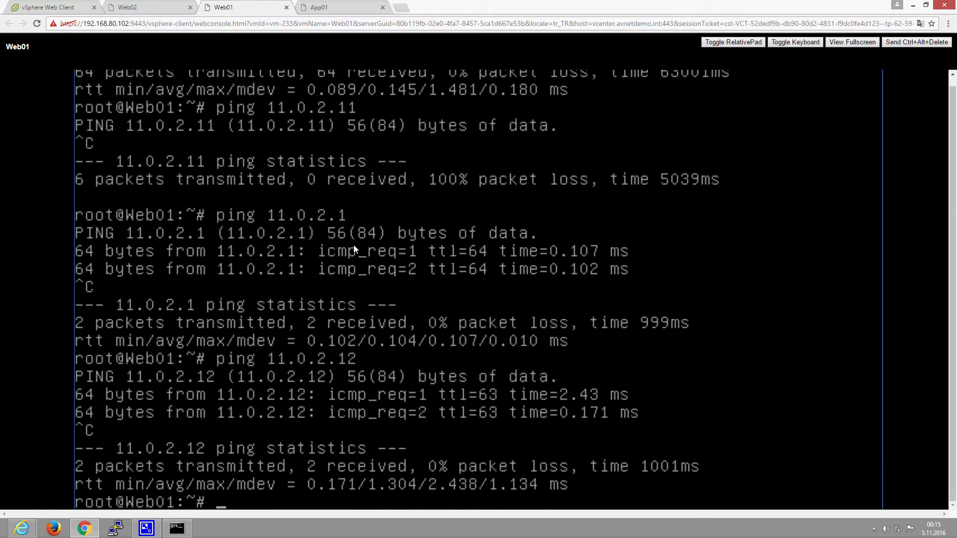
Return to Traceflow and set the trace source to the vNIC Web01 - Network adapter 1.
left_click(59, 6)
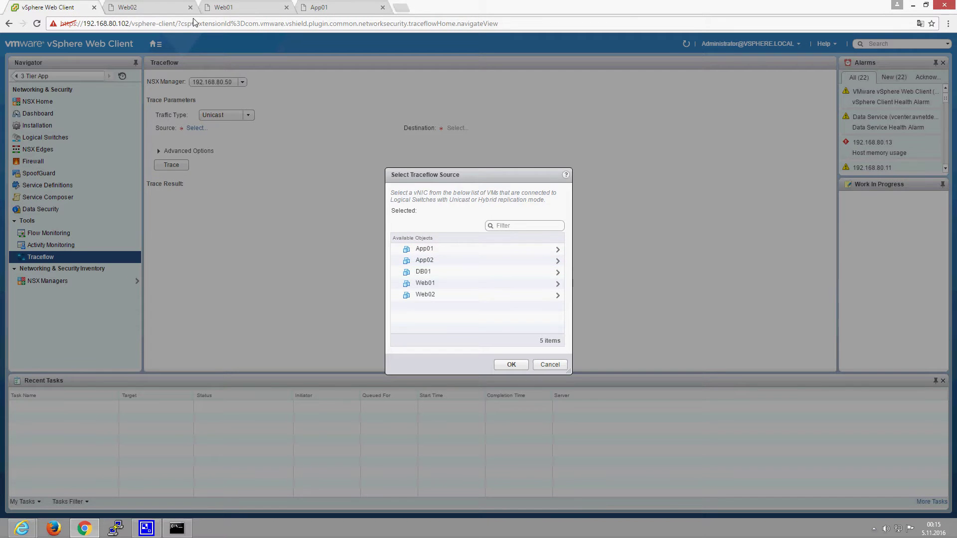
left_click(558, 283)
left_click(441, 250)
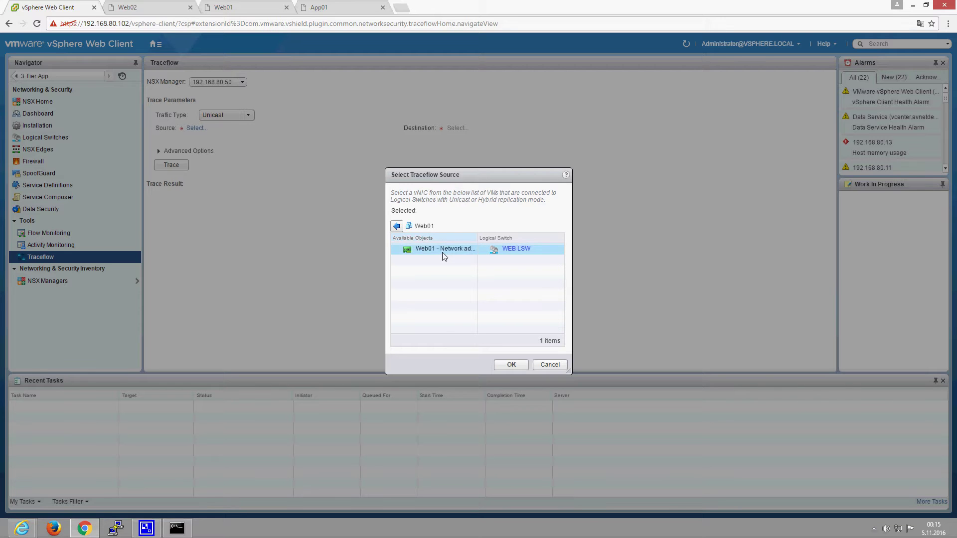
left_click(511, 364)
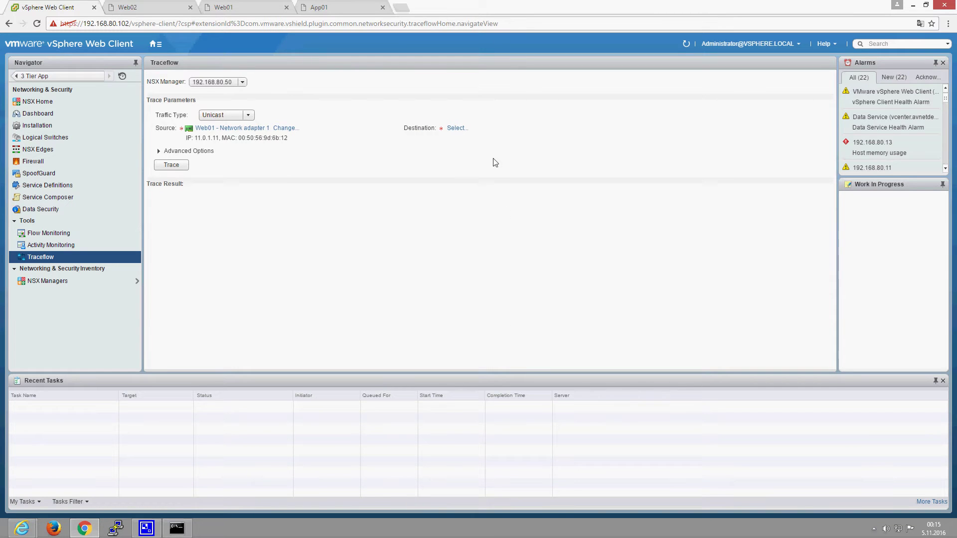
Set the trace destination by vNIC to App01 - Network adapter 1.
left_click(457, 129)
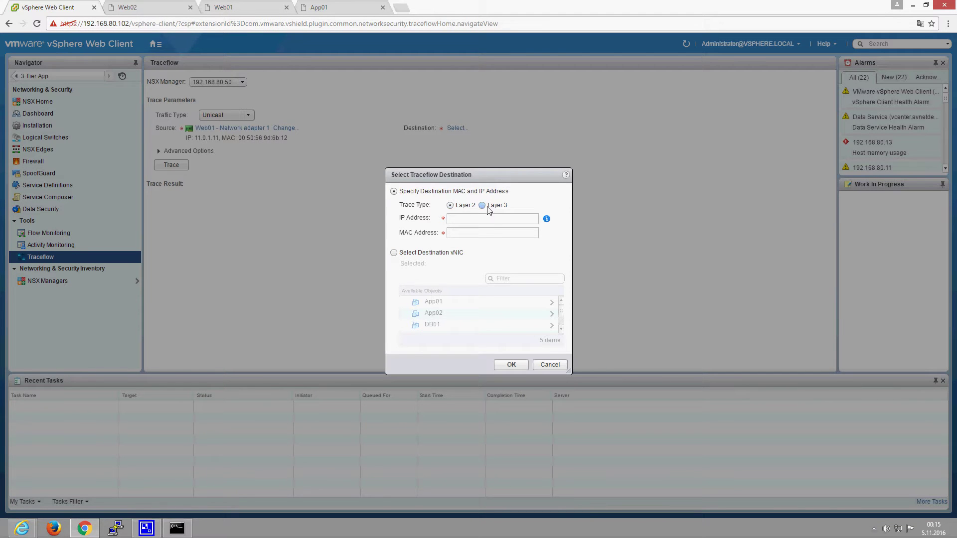
left_click(412, 252)
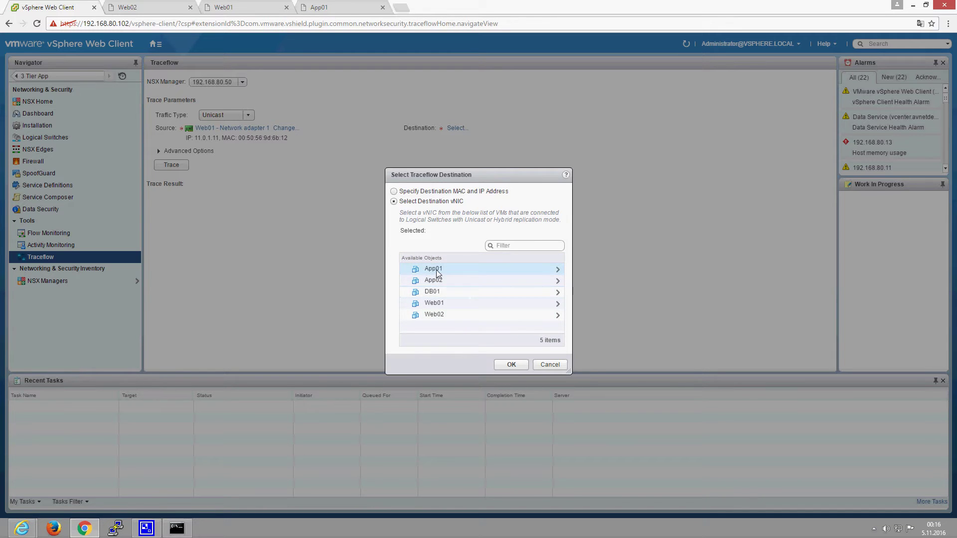
left_click(498, 269)
left_click(558, 270)
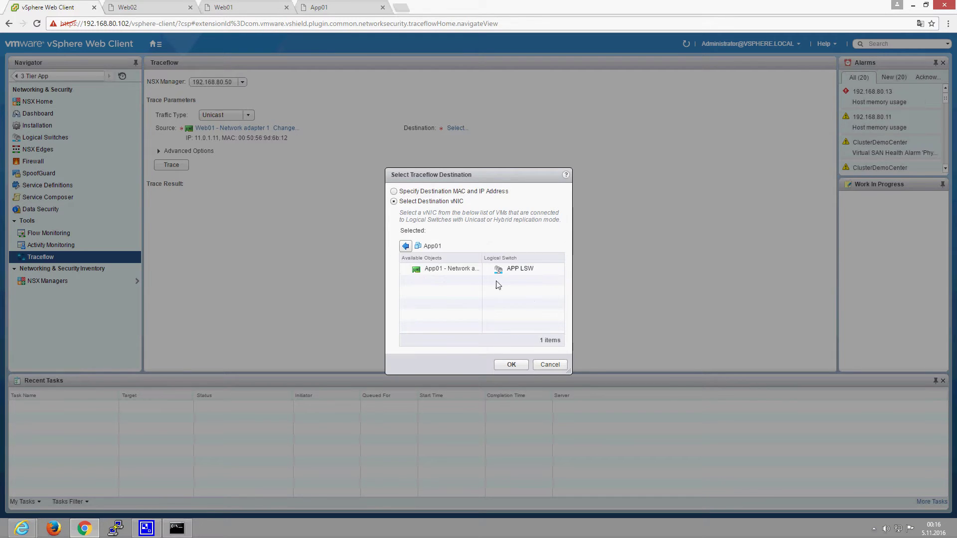
left_click(458, 269)
left_click(510, 364)
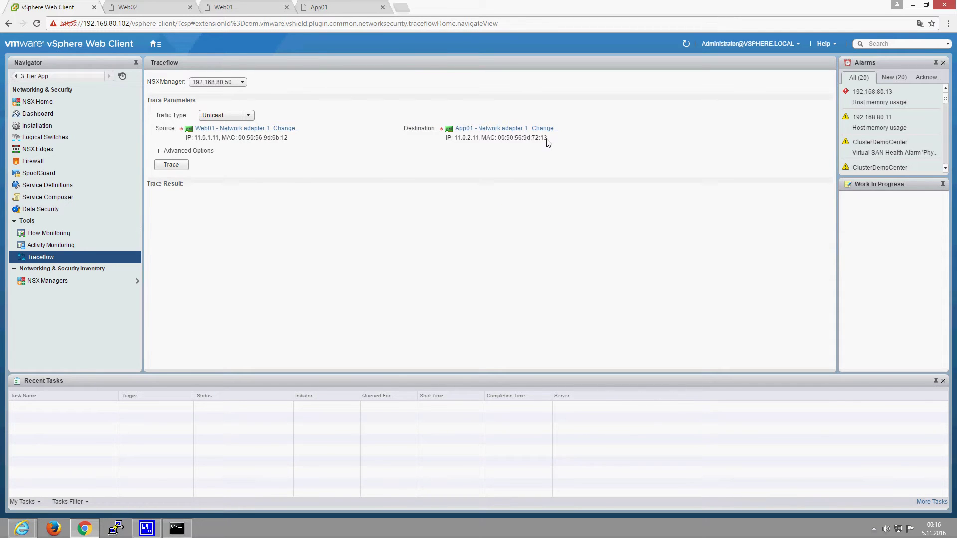
Review the advanced trace options and available protocols, keeping ICMP and the default ICMP ID and sequence.
left_click(175, 151)
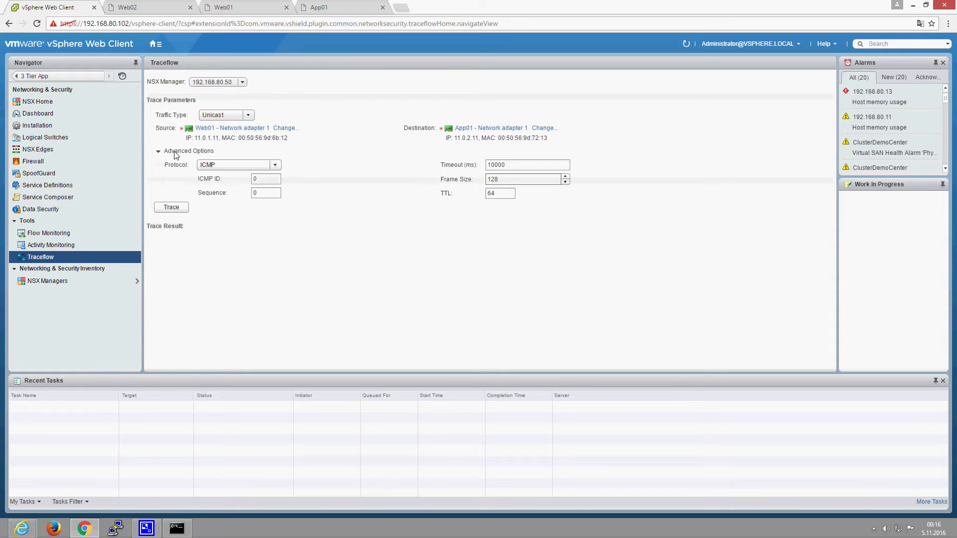
left_click(274, 165)
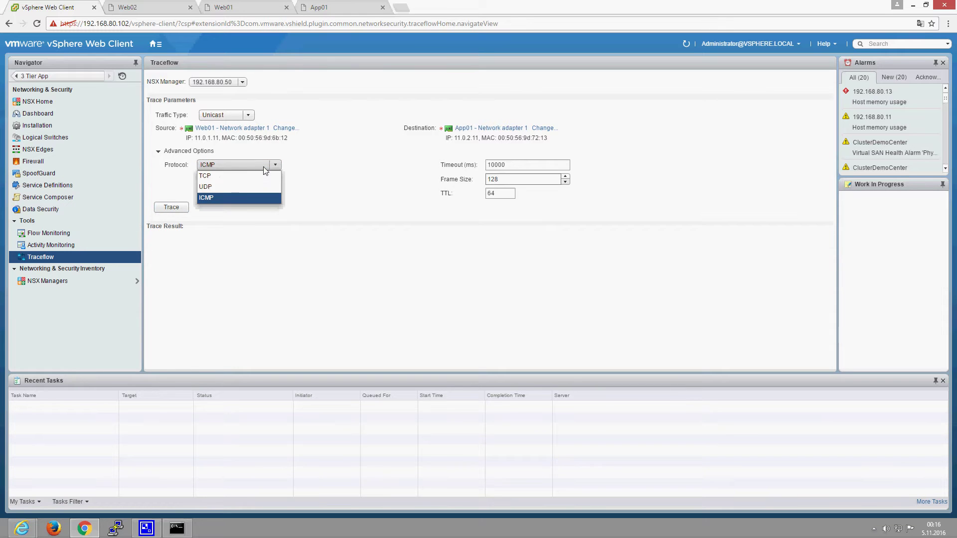
left_click(392, 172)
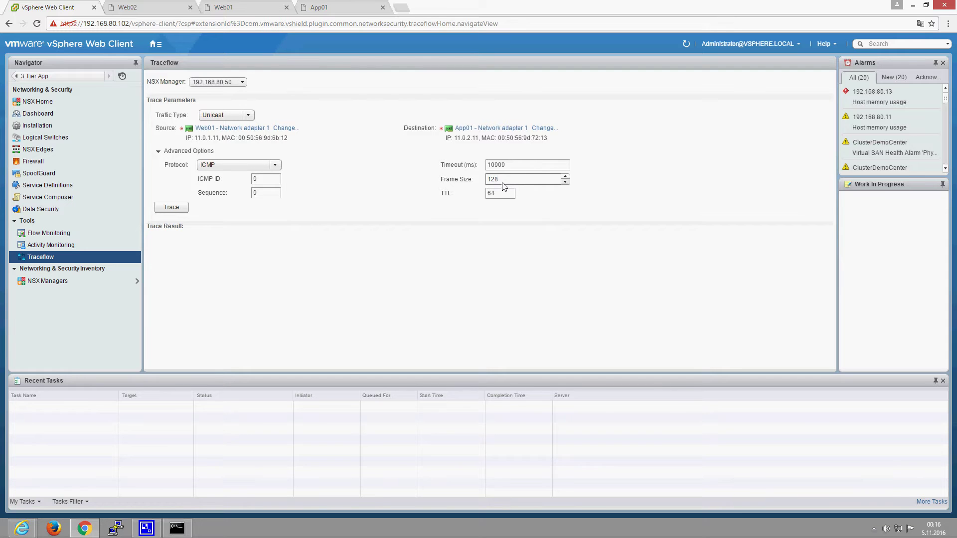
left_click(267, 194)
left_click(269, 180)
Run the trace from Web01 to App01 and compare its observations with the ping output in the Web01 console.
left_click(179, 208)
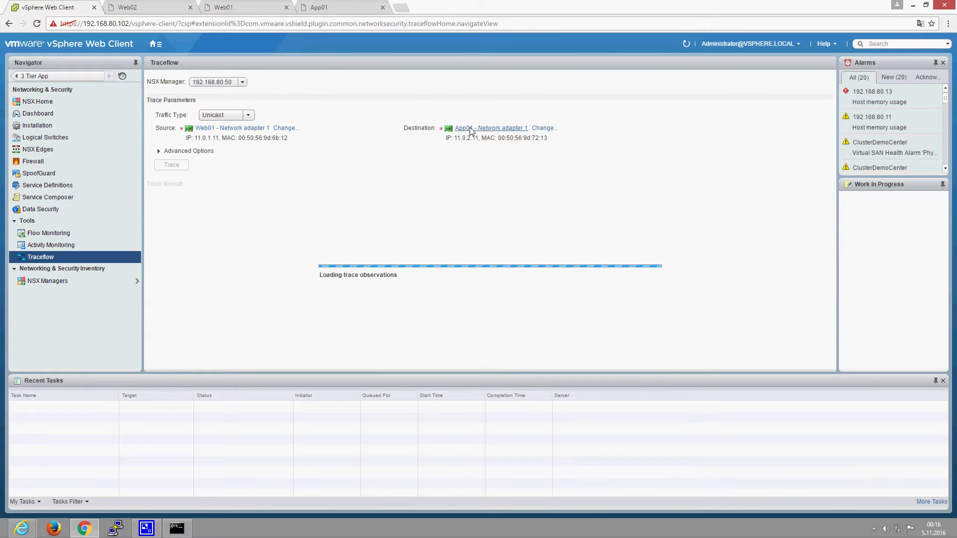
left_click(240, 8)
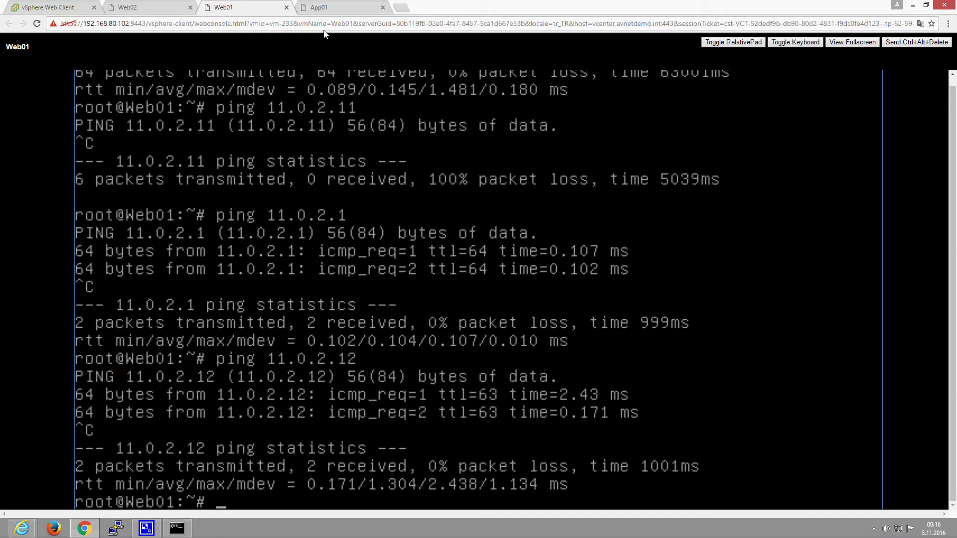
left_click(73, 7)
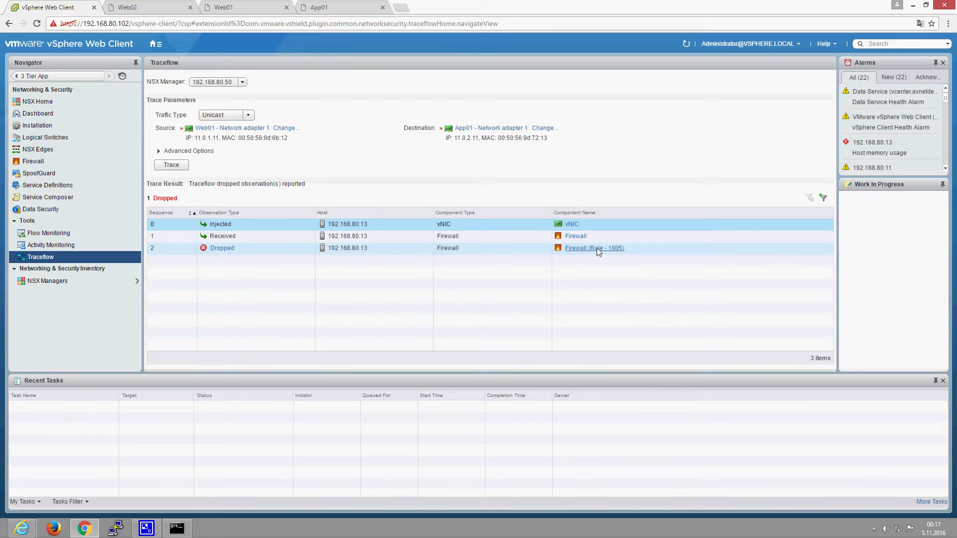
Ping 11.0.2.1 again from the Web01 console and stop it after a couple of replies.
left_click(244, 11)
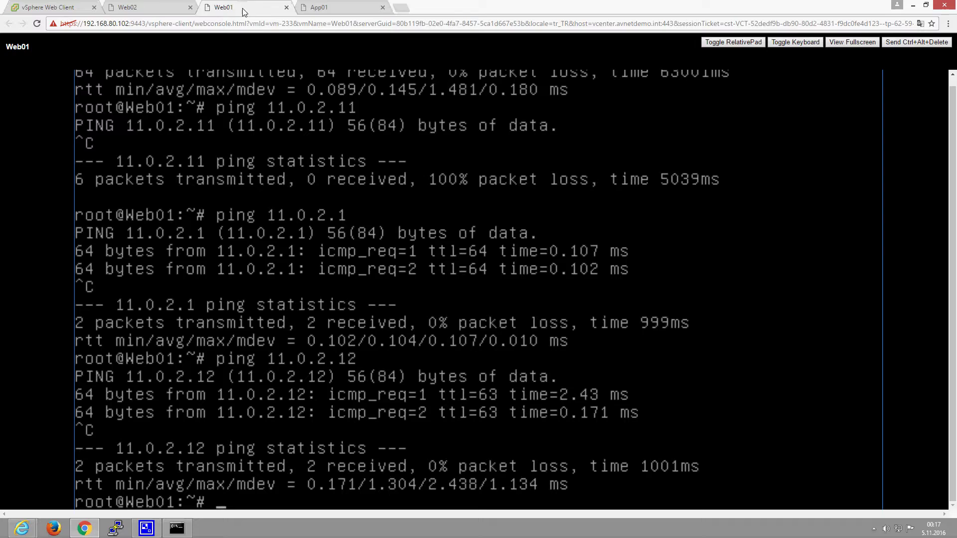
key("Up")
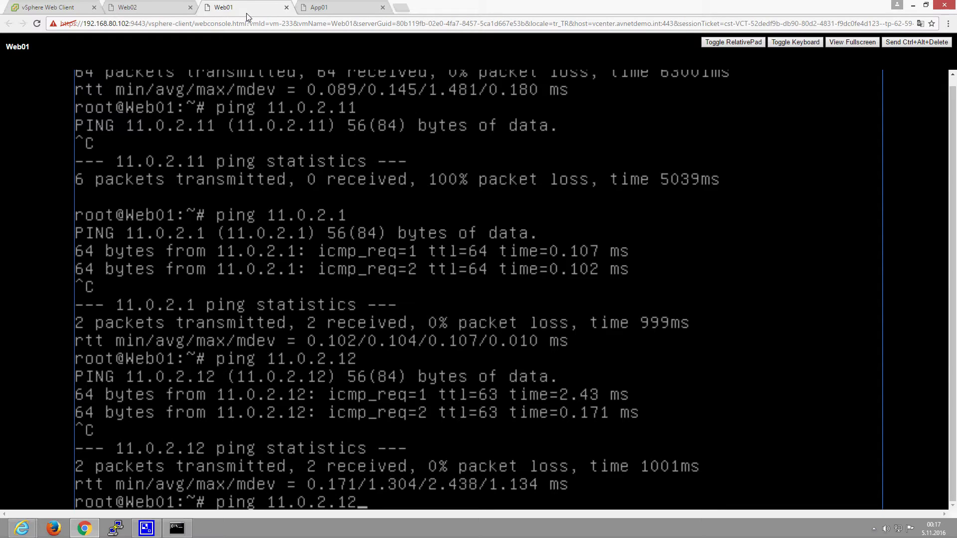
key("BackSpace")
key("Return")
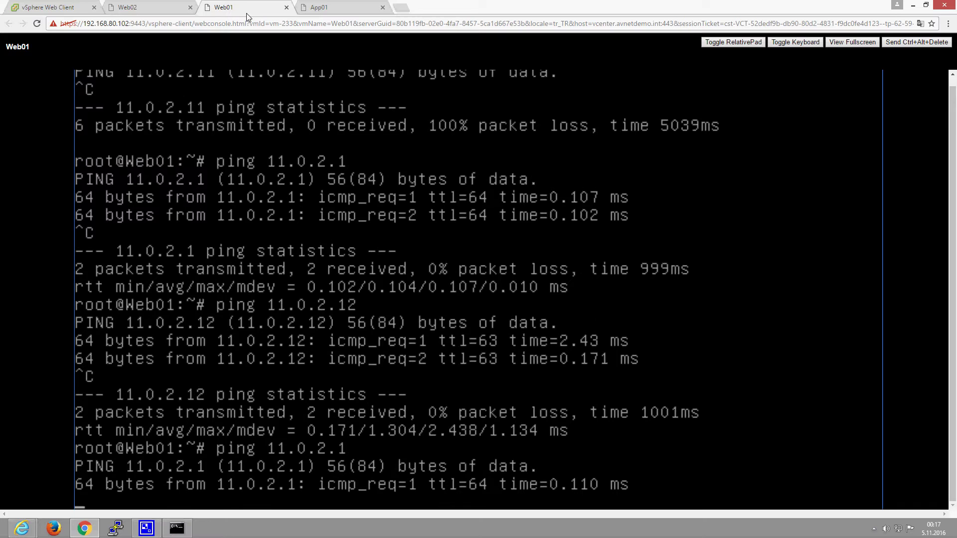
key("ctrl+c")
Ping 11.0.2.12 again from Web01, check the Traceflow observations while it runs, and stop the ping.
key("Up")
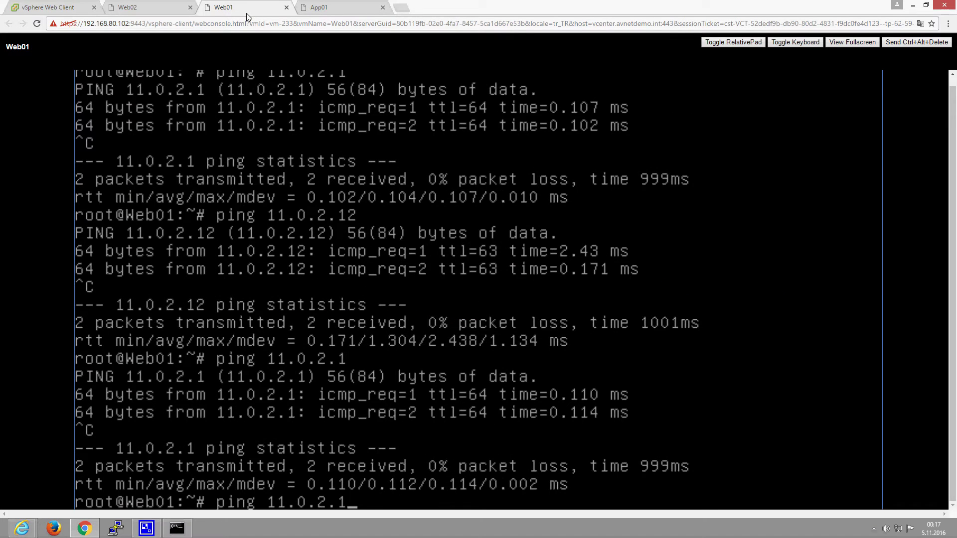
type("2")
key("Return")
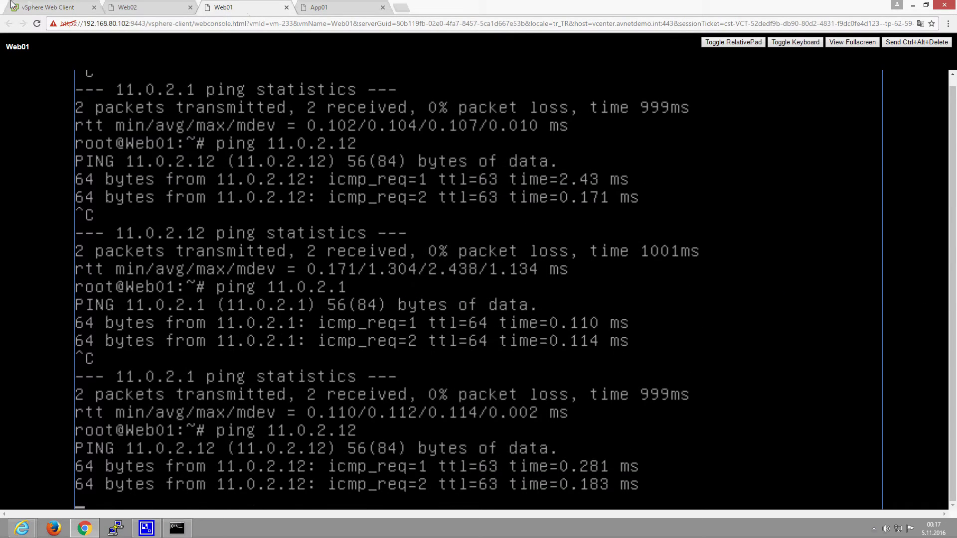
left_click(34, 4)
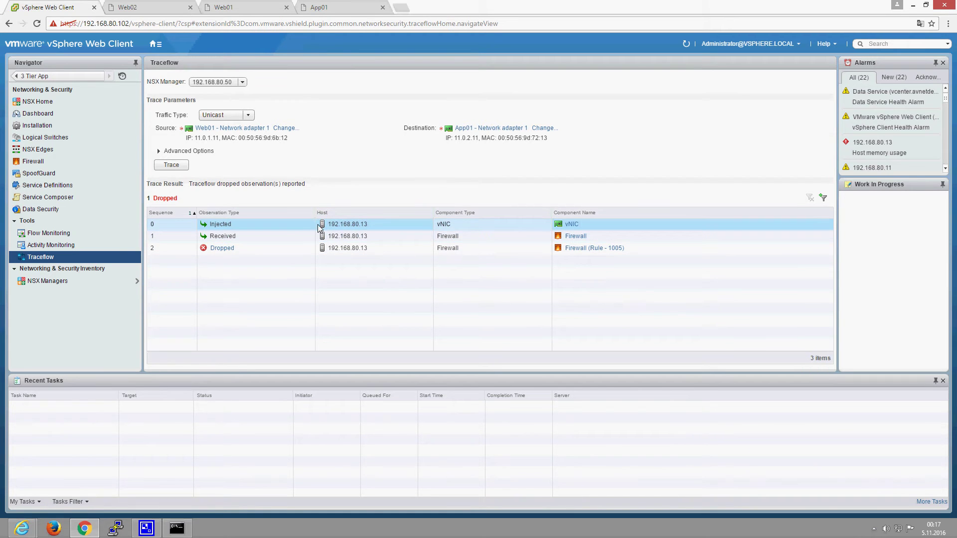
left_click(254, 7)
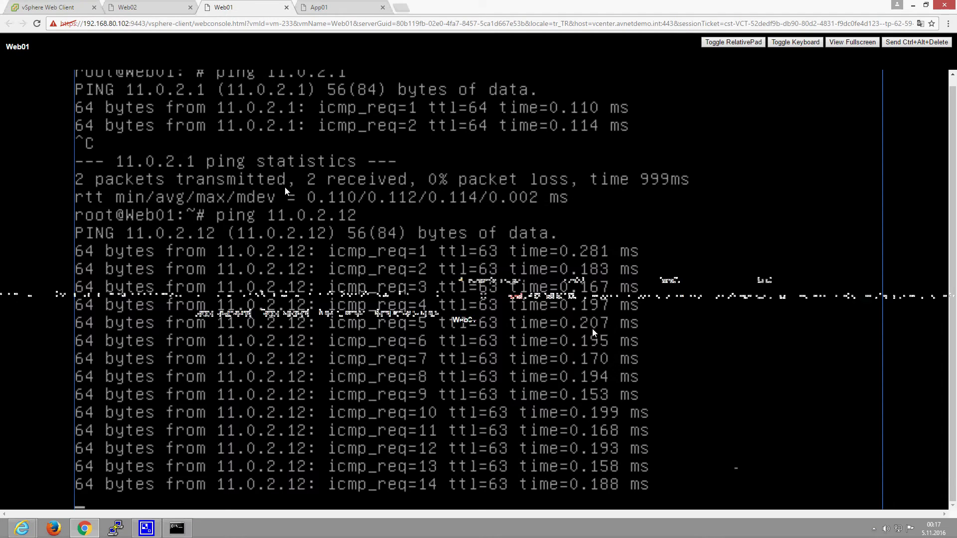
key("ctrl+c")
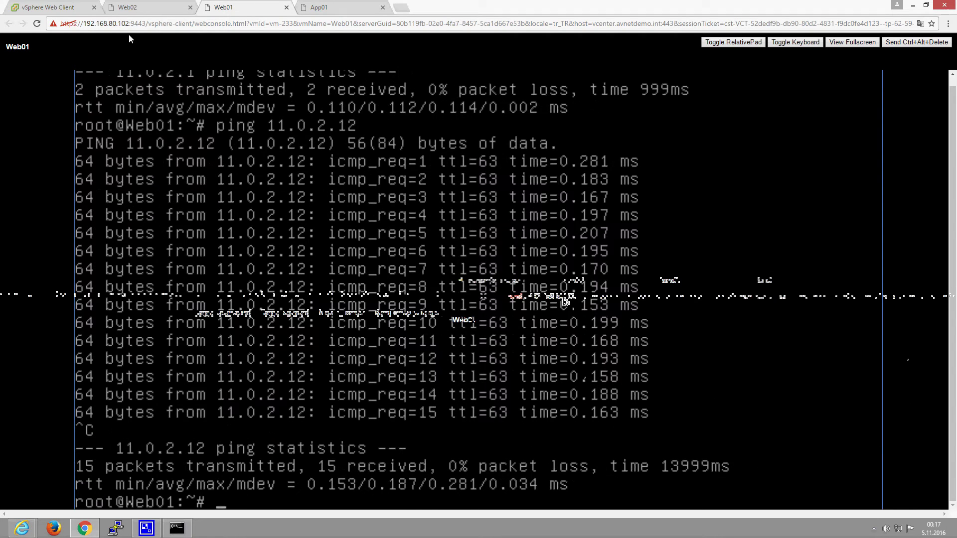
Rerun the trace from Web01 to App01, and change the trace source to Web02 - Network adapter 1.
left_click(72, 10)
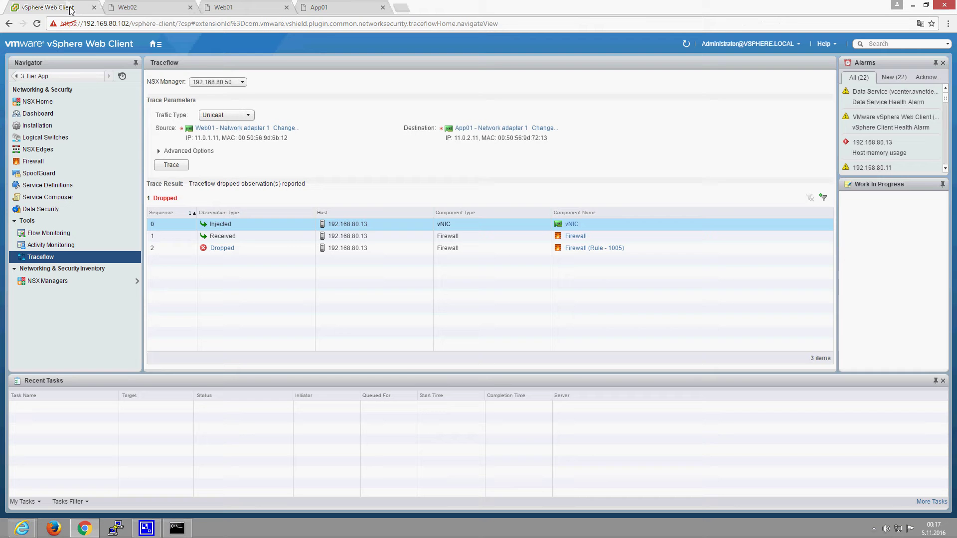
left_click(179, 166)
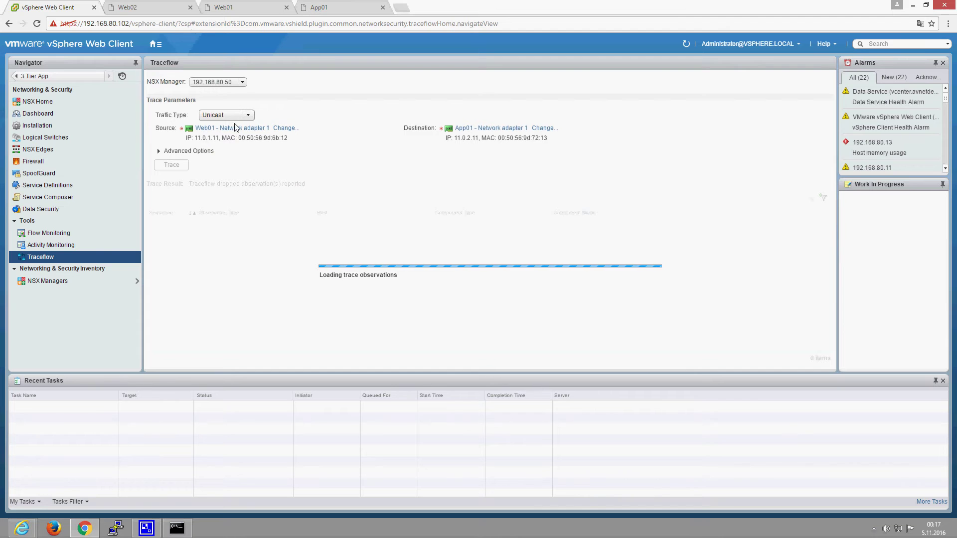
left_click(277, 129)
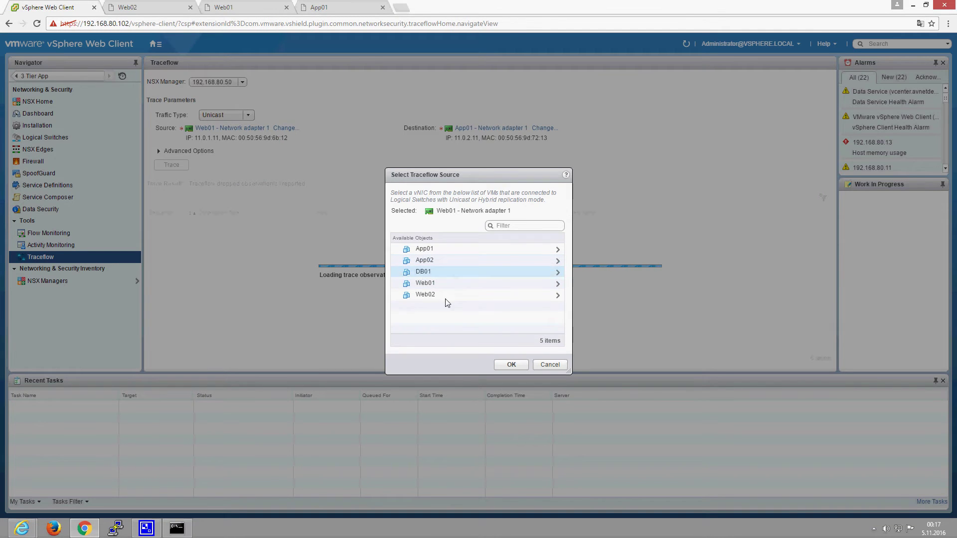
left_click(558, 297)
left_click(446, 248)
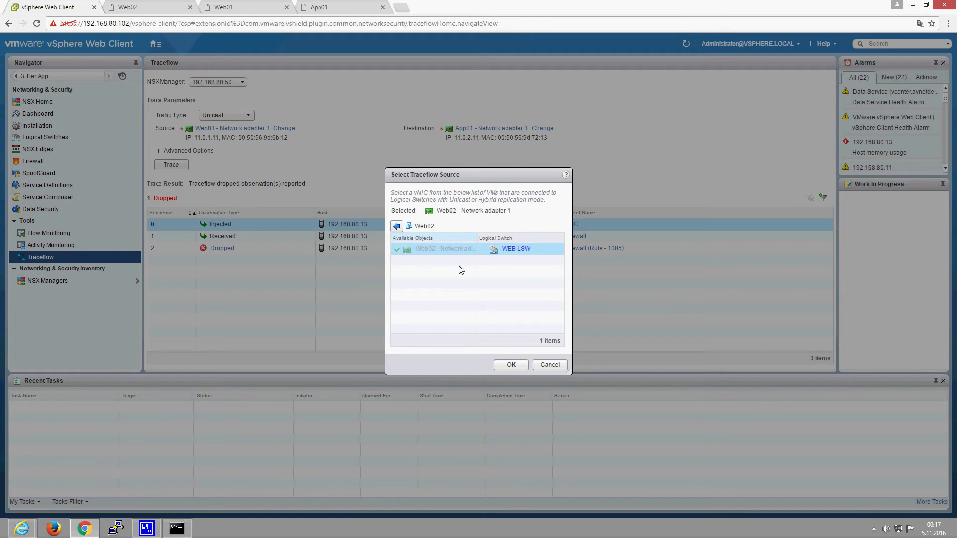
left_click(502, 365)
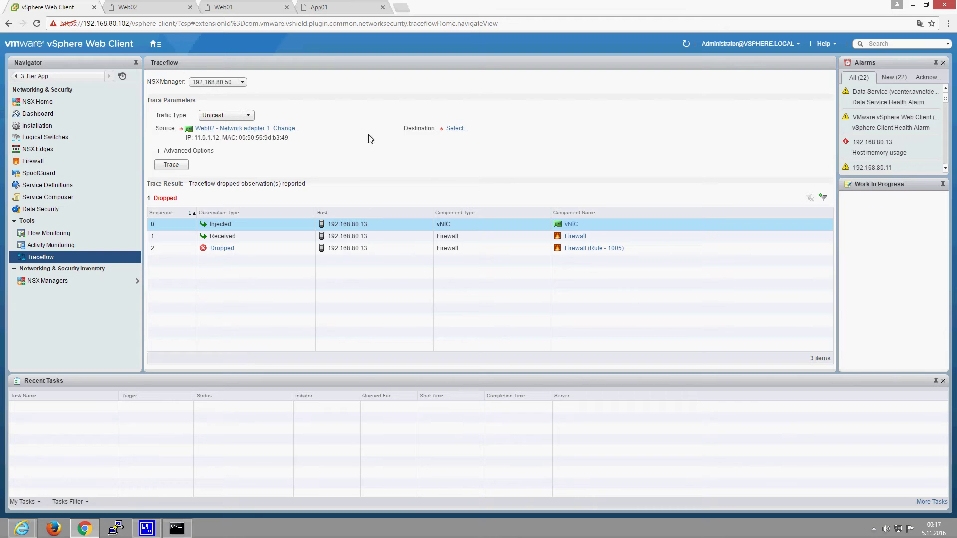
Select the App01 - Network adapter 1 vNIC as the trace destination and run the trace from Web02, continuing to poll the long-running task.
left_click(456, 128)
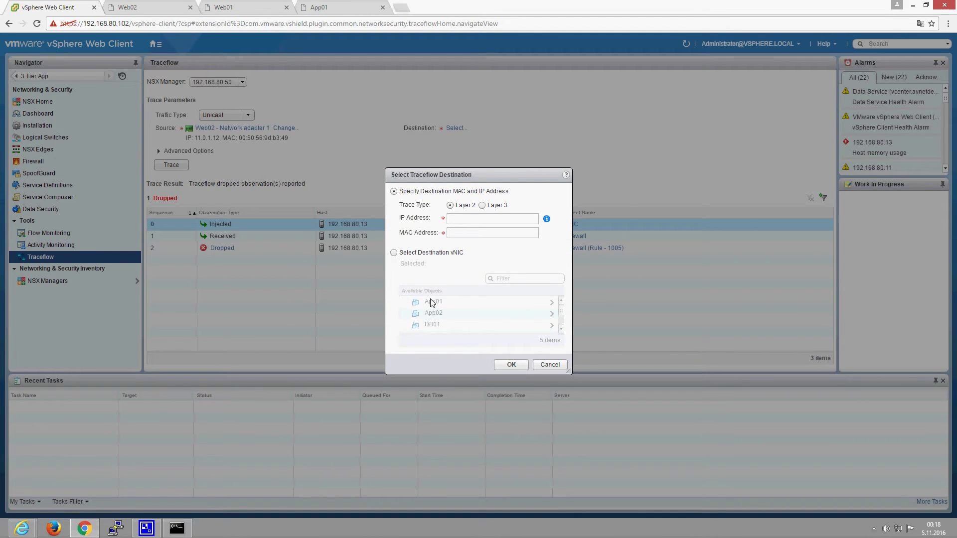
left_click(394, 253)
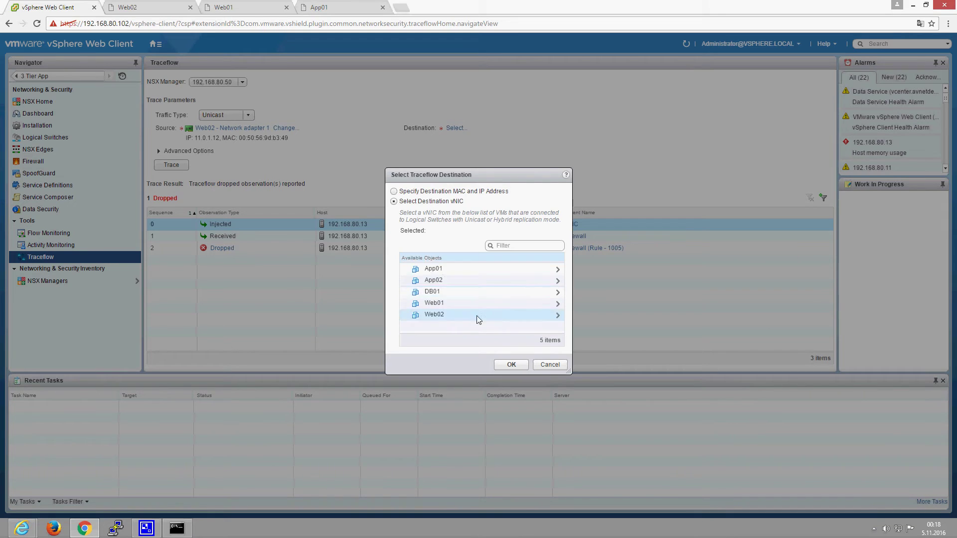
left_click(557, 269)
left_click(513, 269)
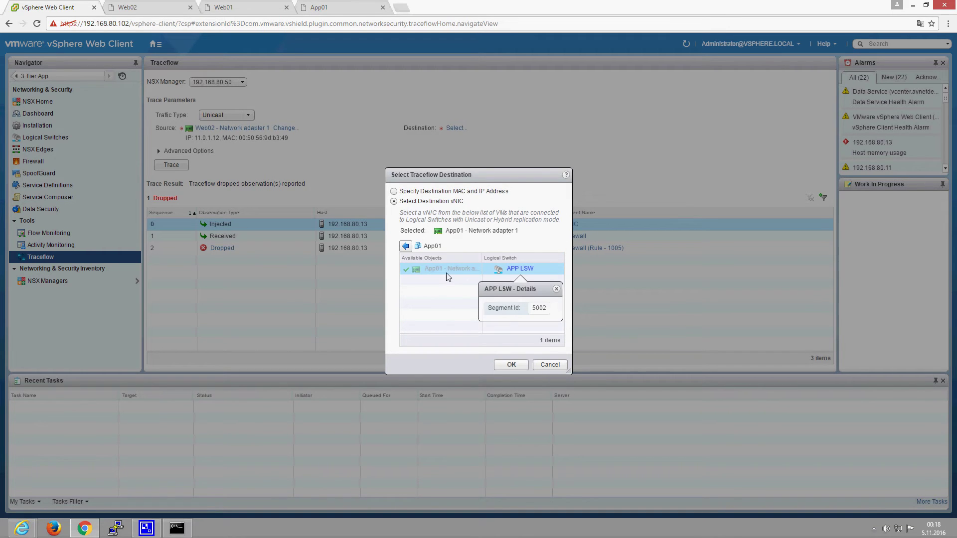
left_click(512, 365)
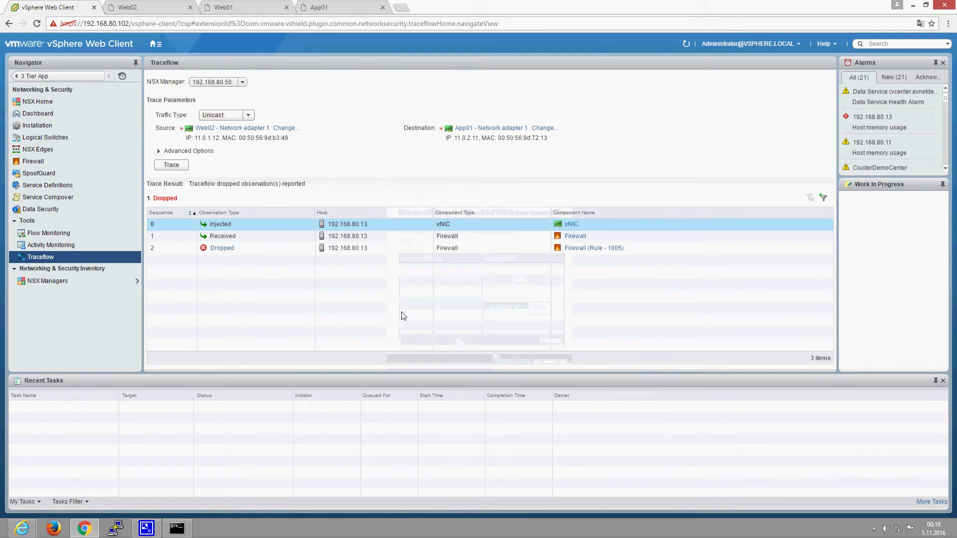
left_click(186, 167)
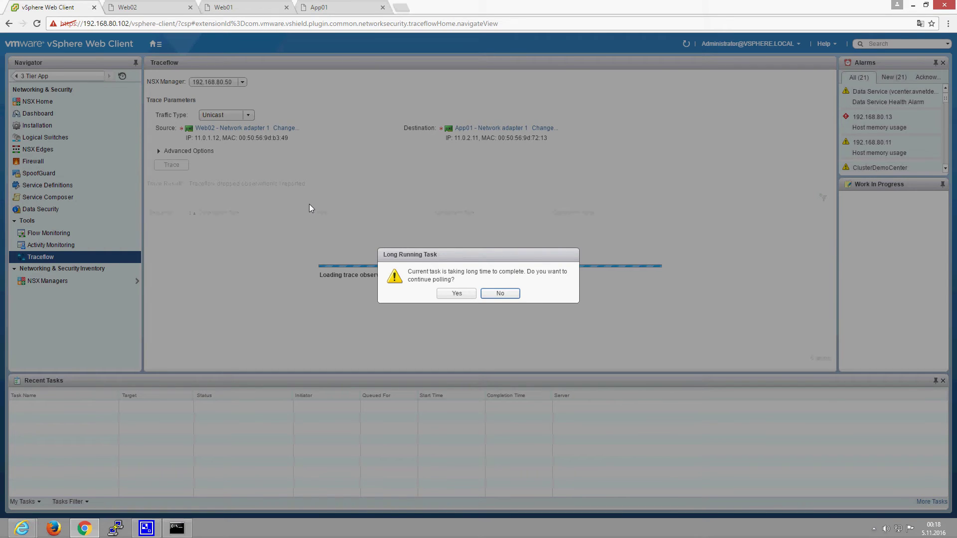
left_click(468, 295)
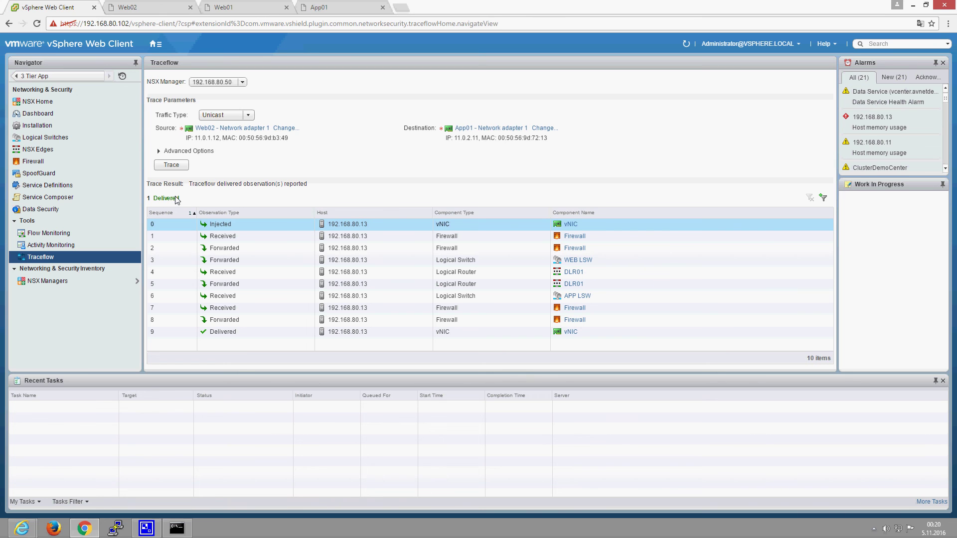
left_click(874, 531)
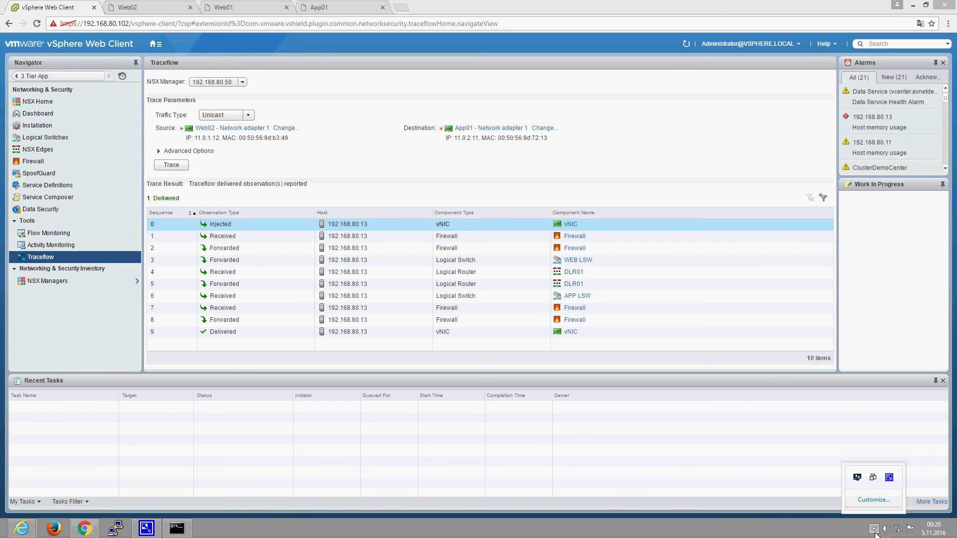
left_click(888, 477)
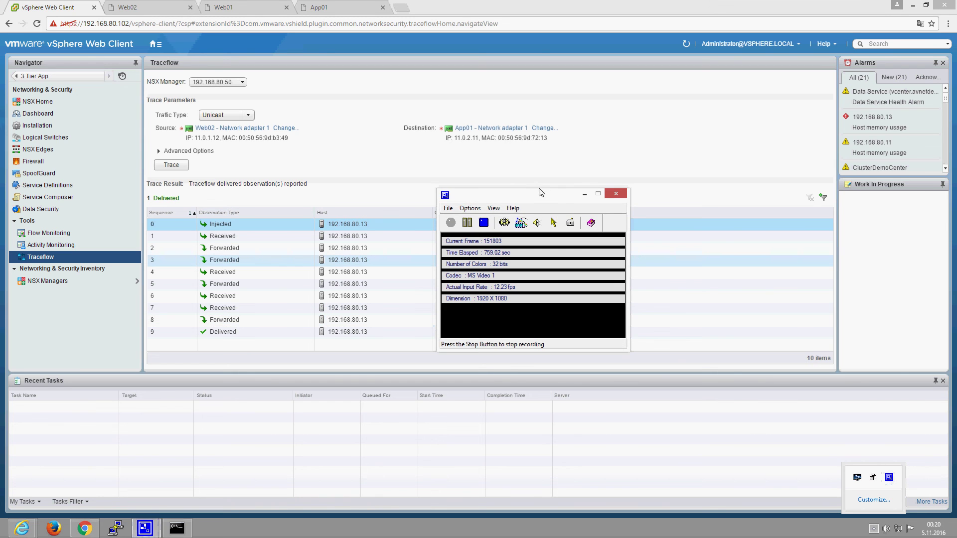
left_click_drag(541, 192, 810, 264)
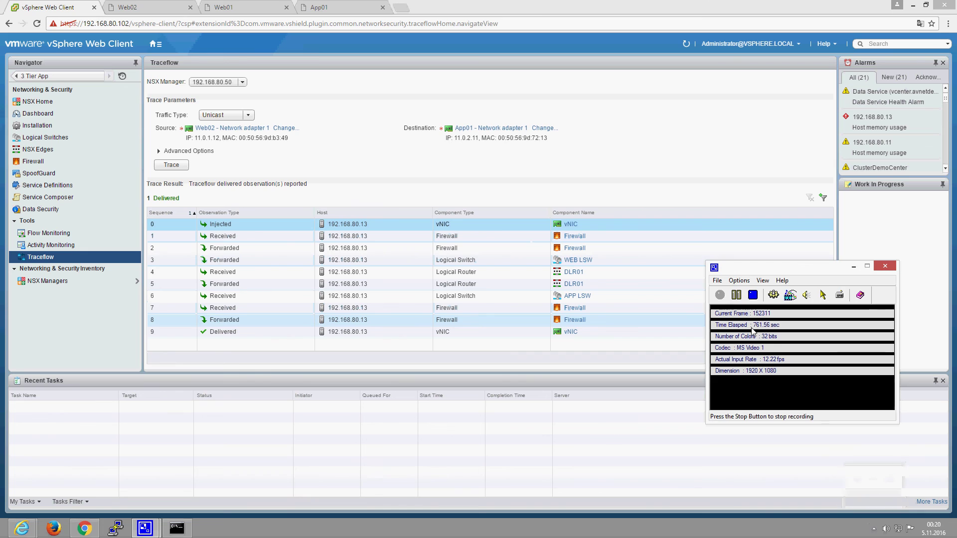